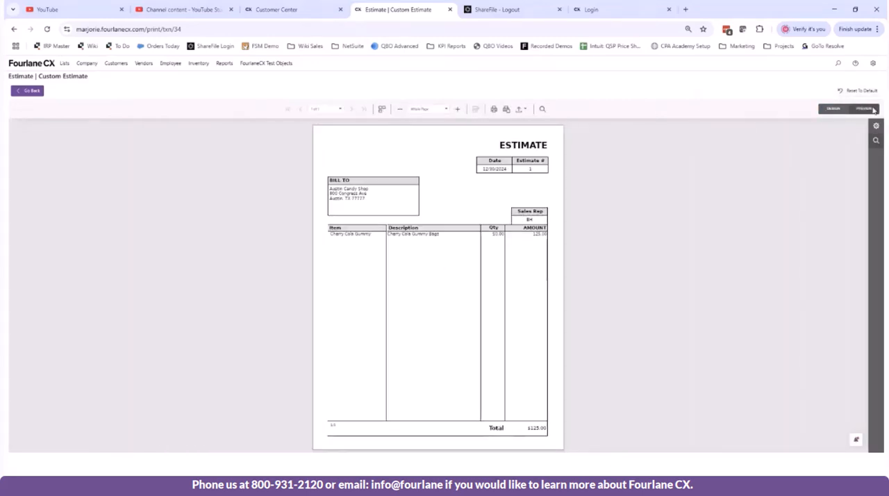
Step: Check the export formats offered for the estimate and switch the template to design mode
click(524, 112)
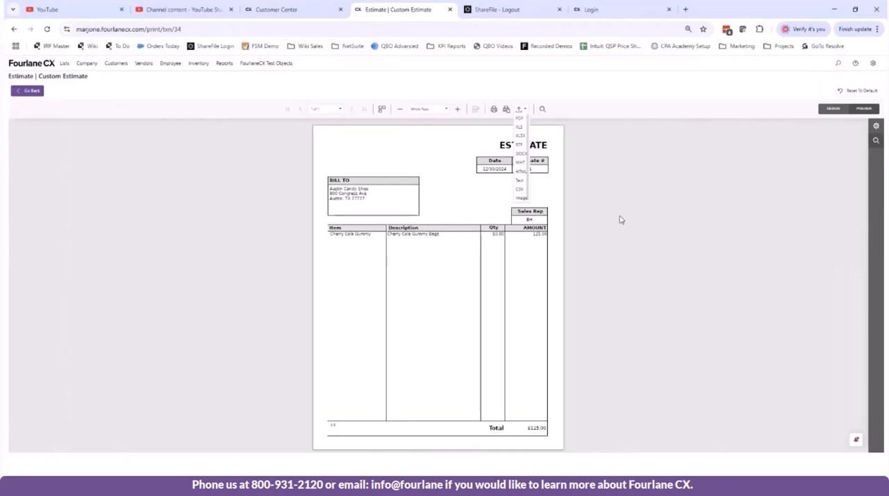
click(517, 109)
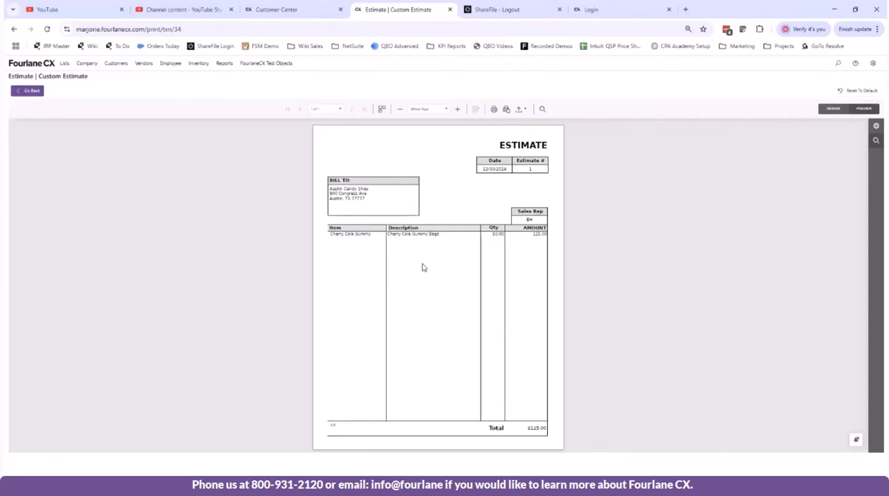
click(828, 111)
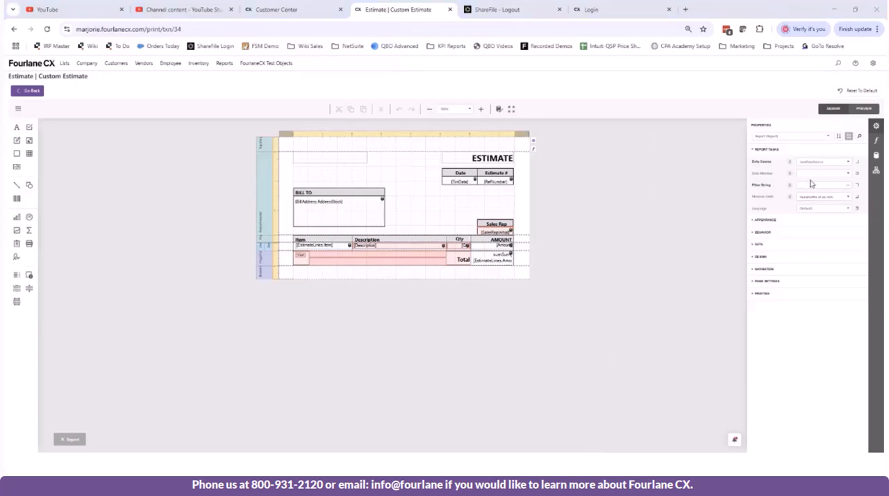
Step: Enlarge the browser page so the estimate designer is easier to read
right_click(837, 162)
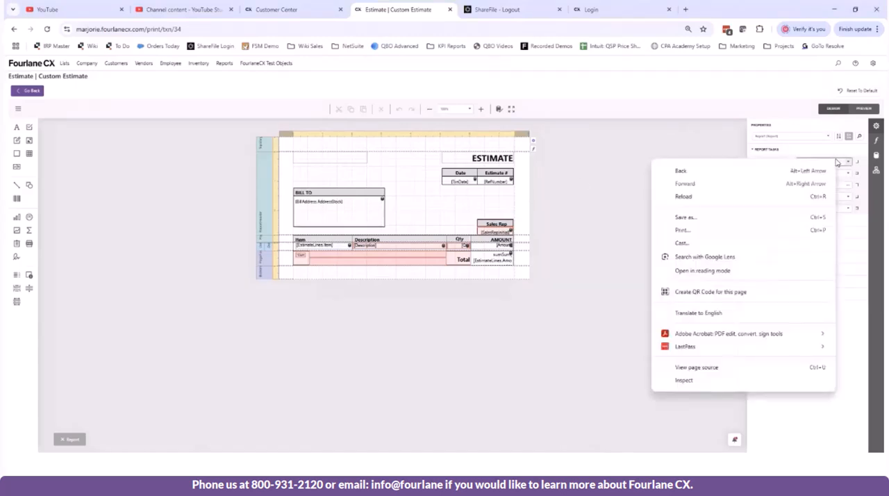
click(582, 182)
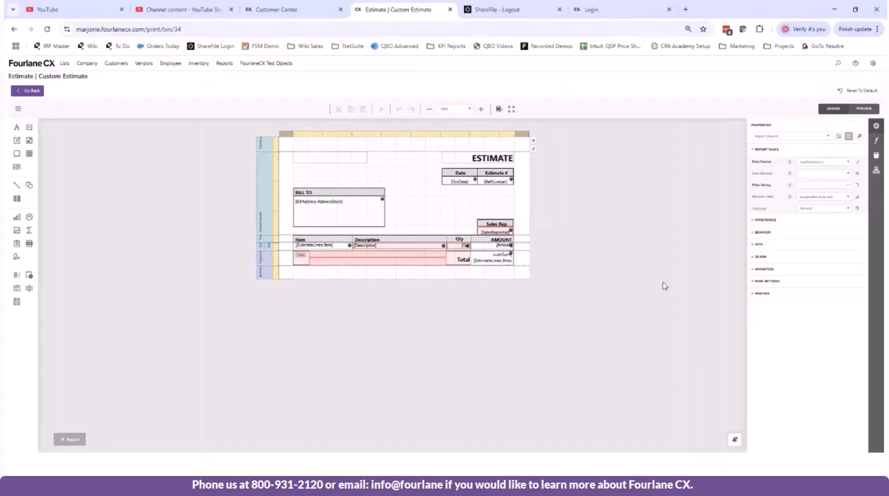
key(ctrl+plus)
key(ctrl+plus)
key(ctrl+plus)
key(ctrl+plus)
key(ctrl+minus)
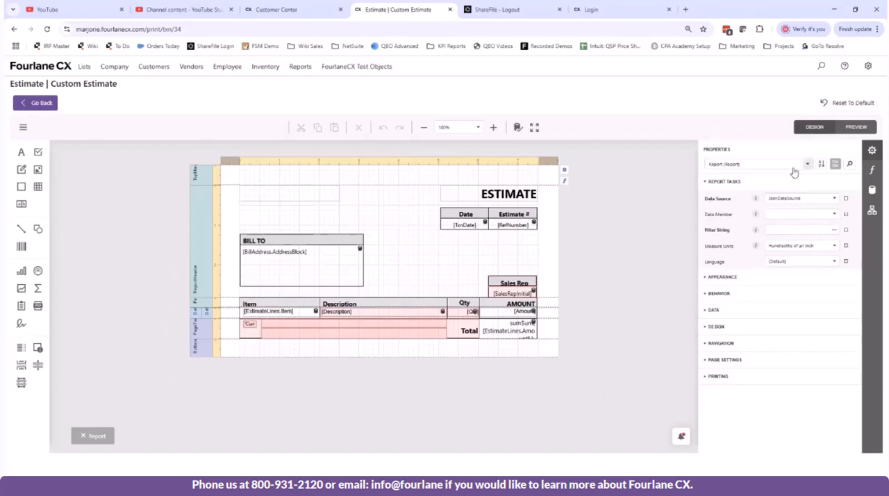
right_click(607, 165)
click(607, 166)
Step: Duplicate the Sales Rep header label and place the copy directly beside the original in the report header
click(505, 283)
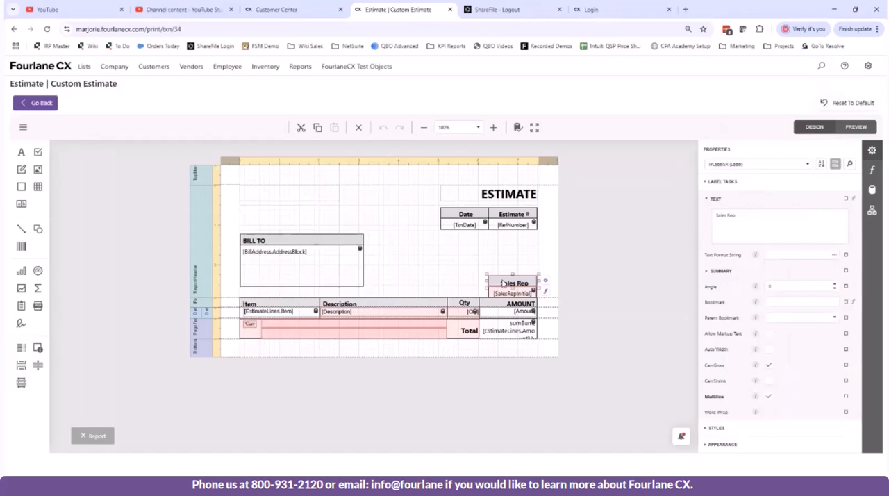
right_click(511, 284)
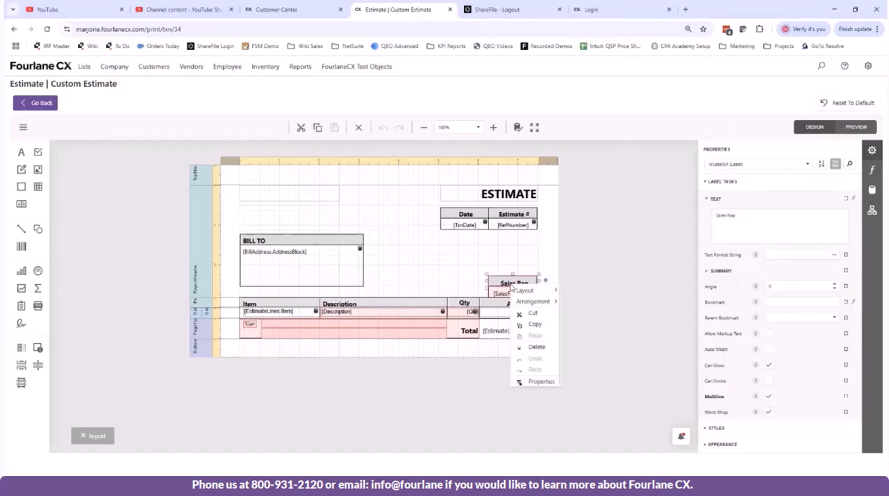
click(536, 323)
right_click(436, 284)
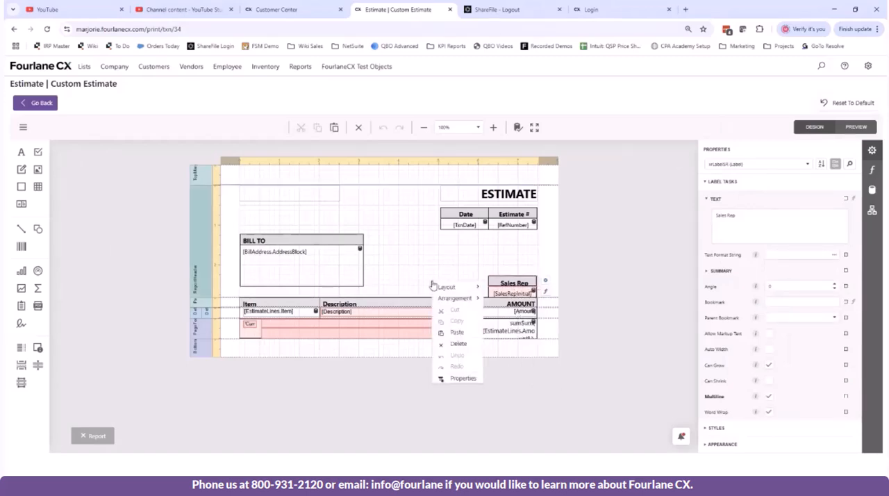
click(465, 345)
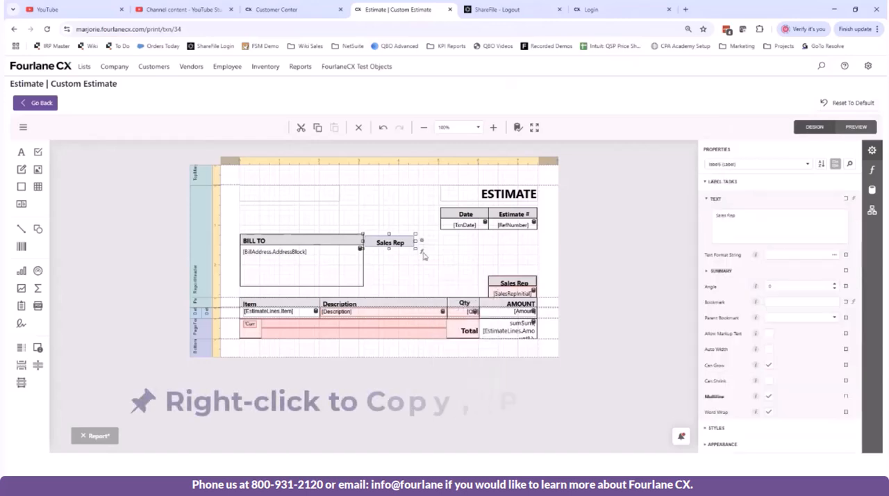
drag(383, 243, 455, 282)
Step: Change the copied label's text to PO Number
double_click(478, 280)
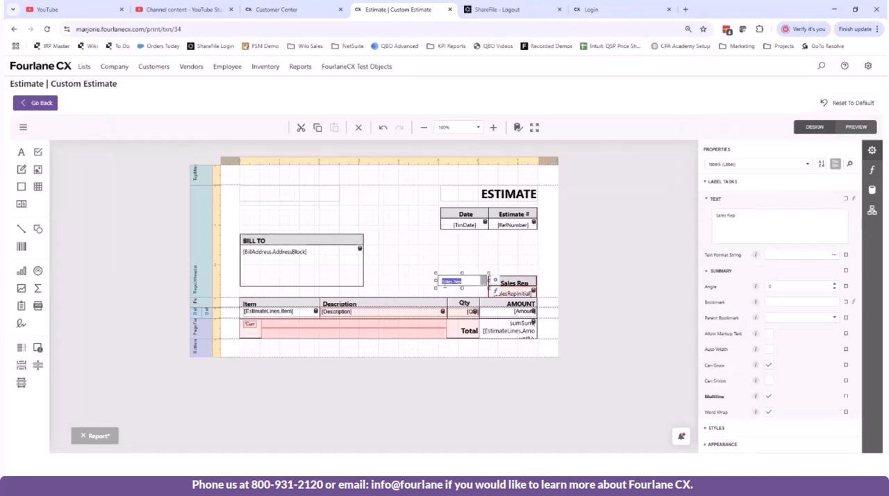
text(PO Number)
click(605, 304)
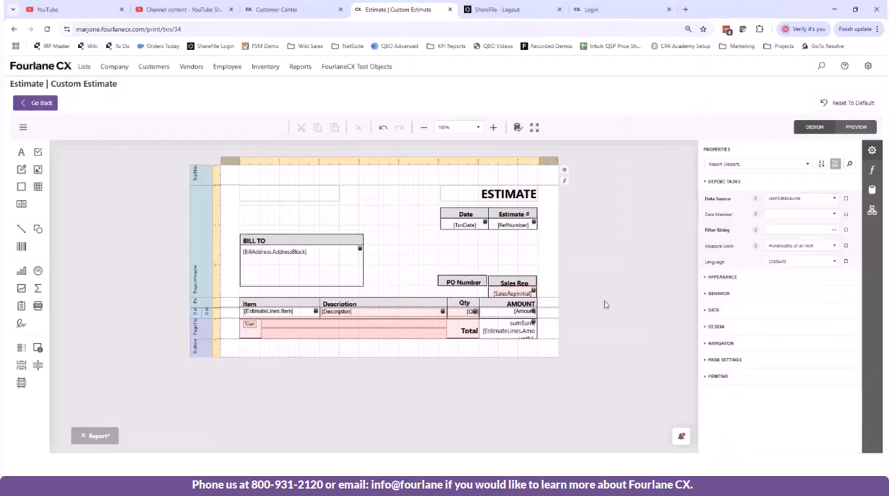
Step: Align the PO Number label flush and level with the neighbouring Sales Rep label
click(481, 284)
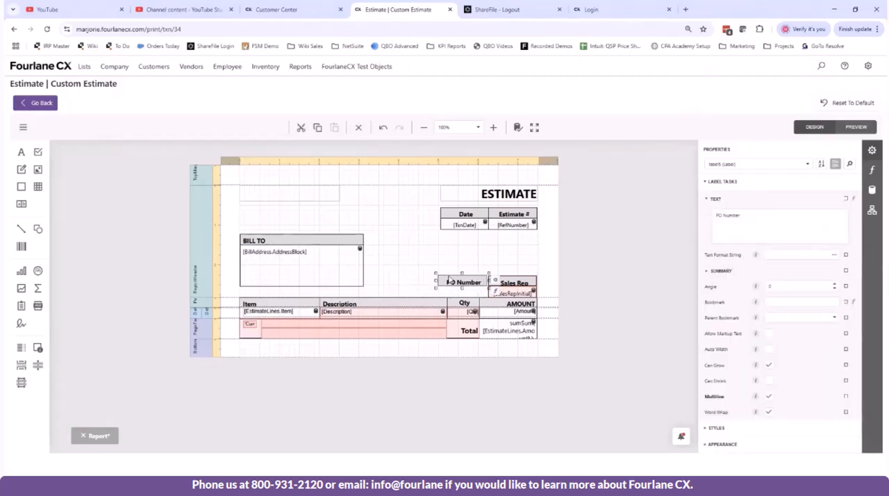
key(ctrl+c)
click(465, 292)
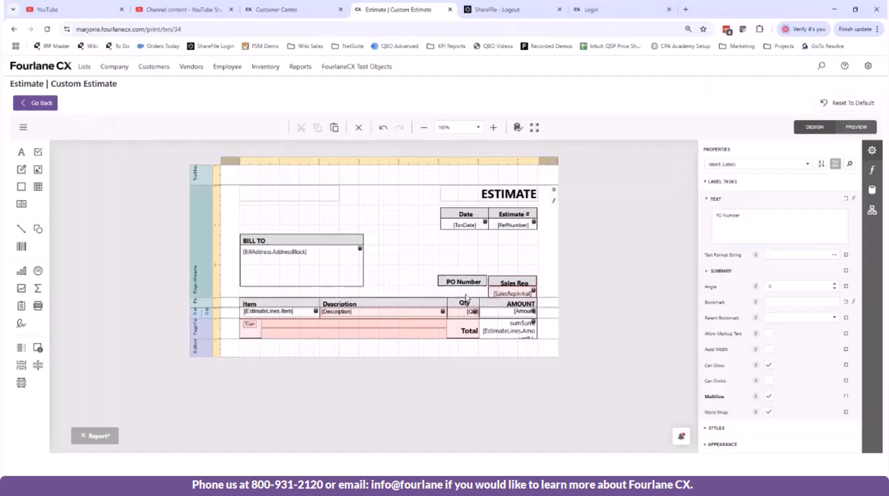
click(456, 280)
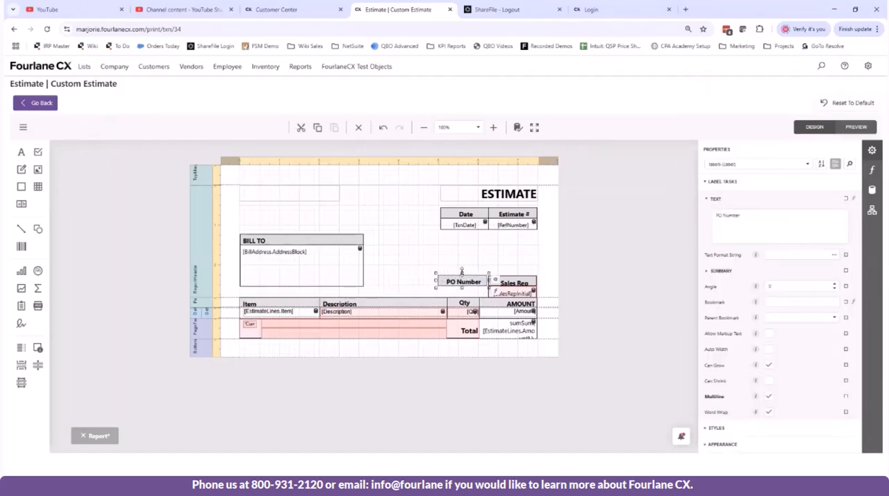
click(484, 264)
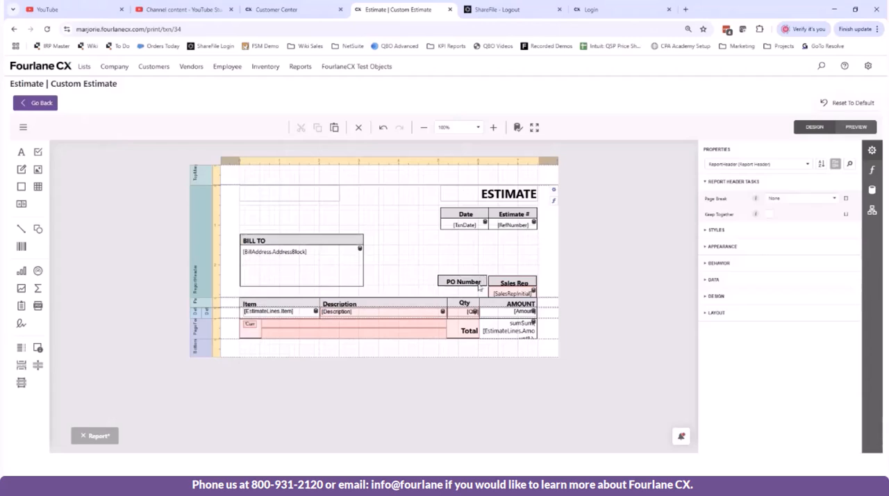
click(461, 285)
drag(460, 285, 464, 287)
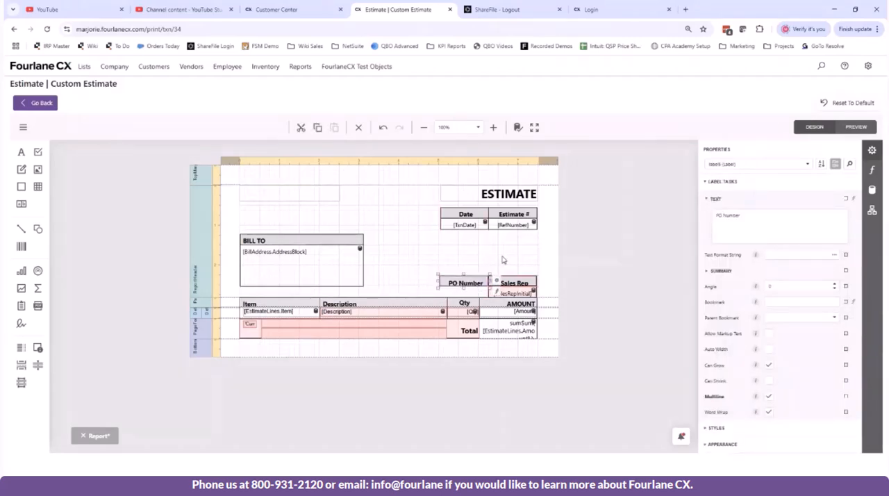
click(354, 275)
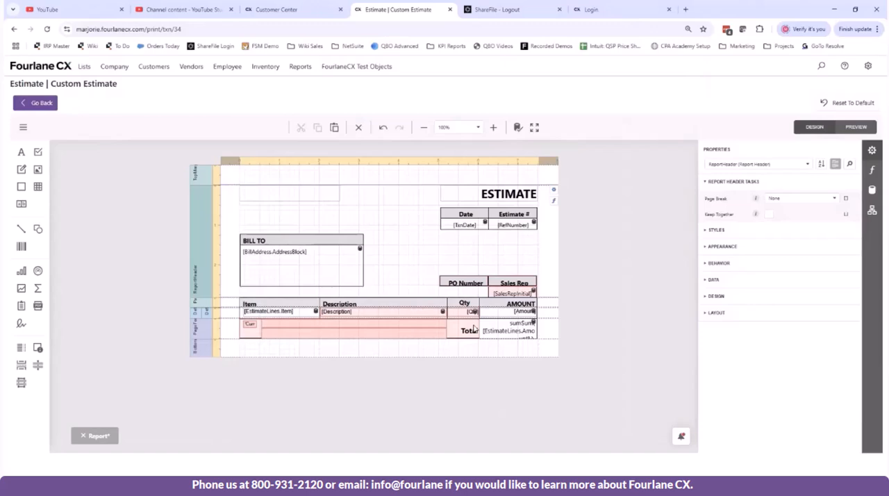
click(473, 286)
click(466, 296)
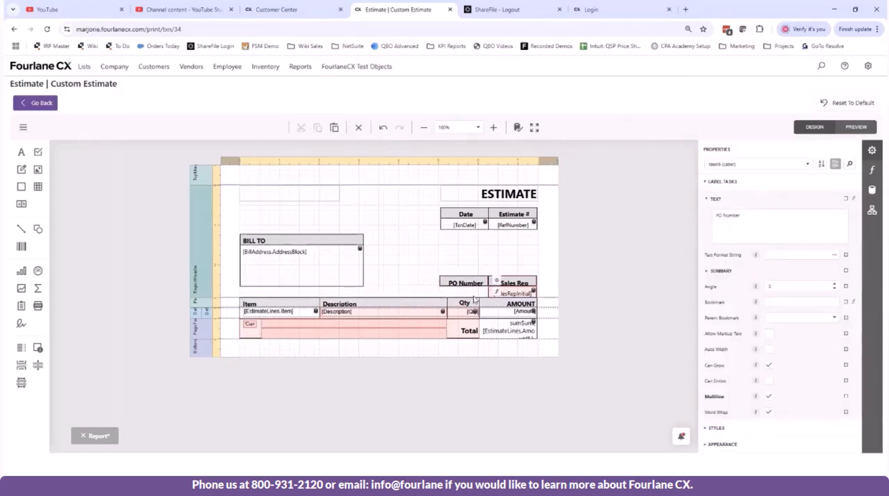
Step: Open the report's field list and expand JsonDataSource
click(872, 191)
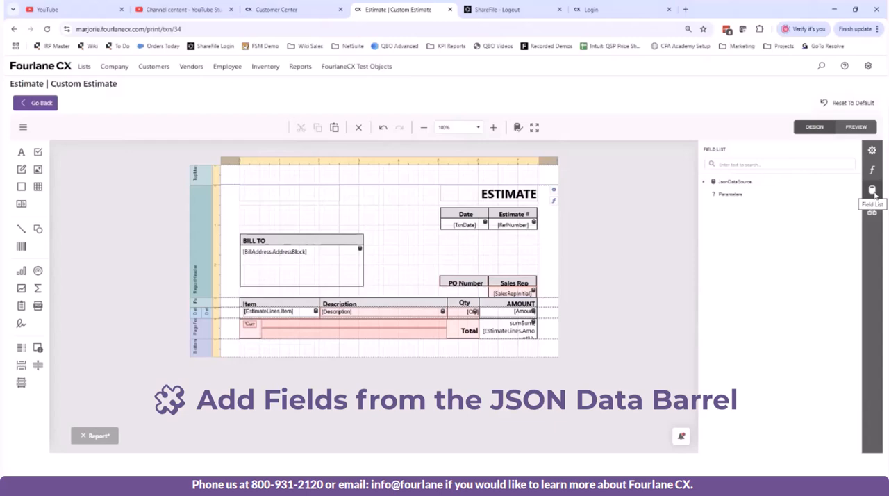
click(704, 182)
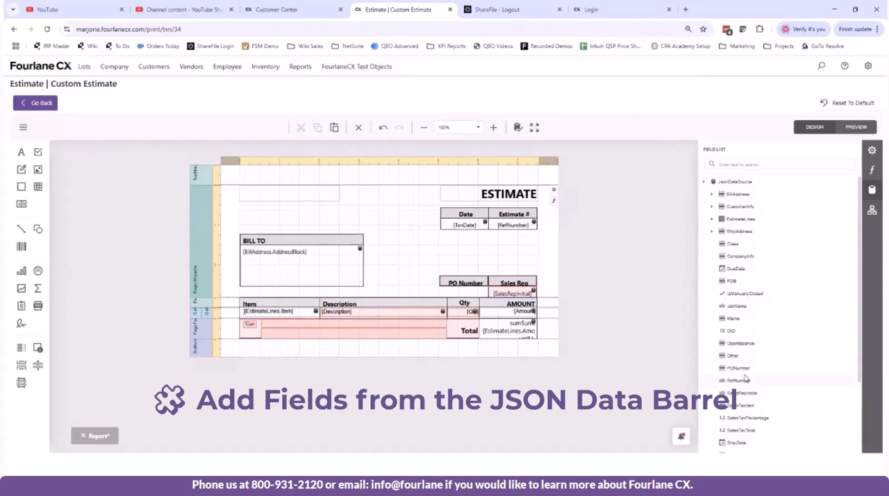
Step: Examine the data fields available in JsonDataSource, including the contents of the BillAddress, CustomerInfo and EstimateLines groups
scroll(743, 368, down, 3)
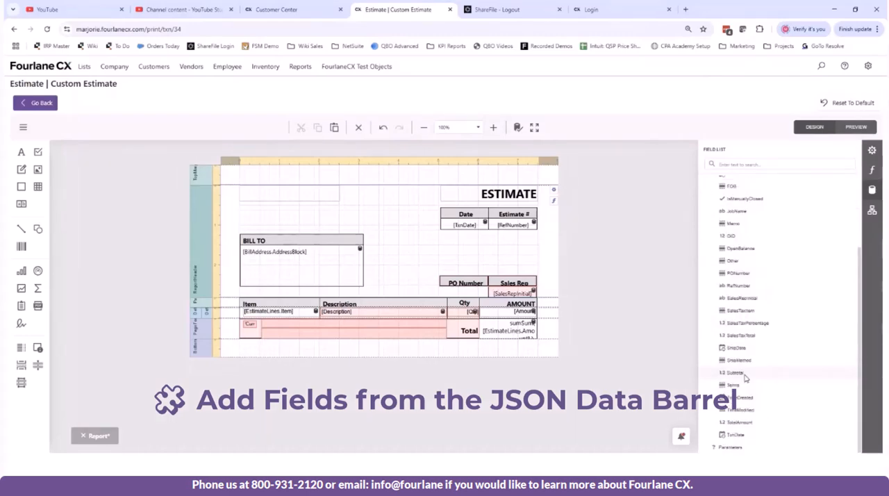
scroll(744, 377, up, 3)
click(712, 195)
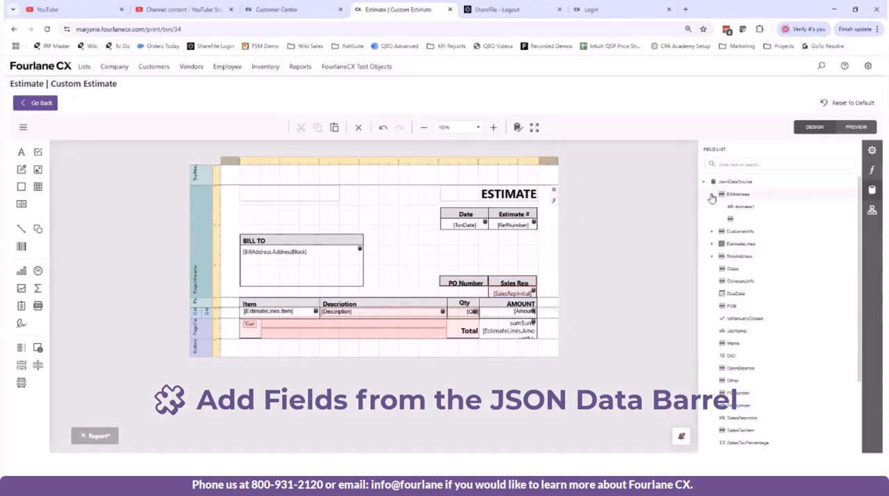
click(711, 195)
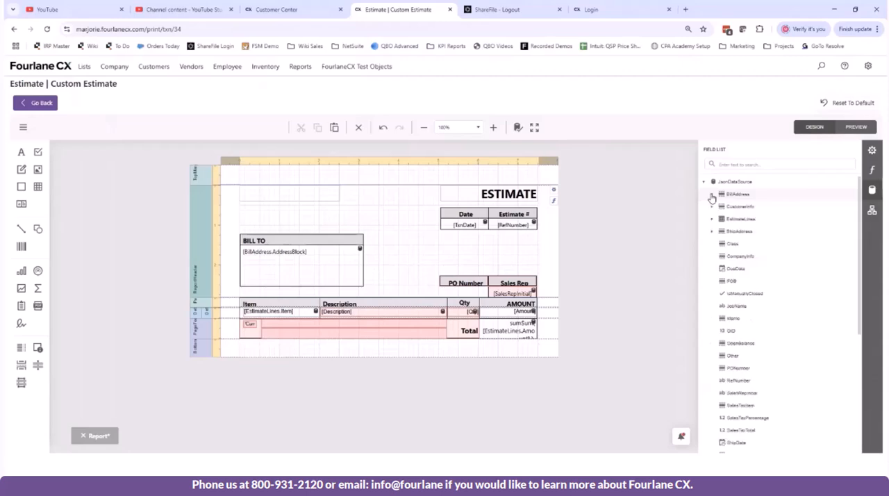
click(711, 207)
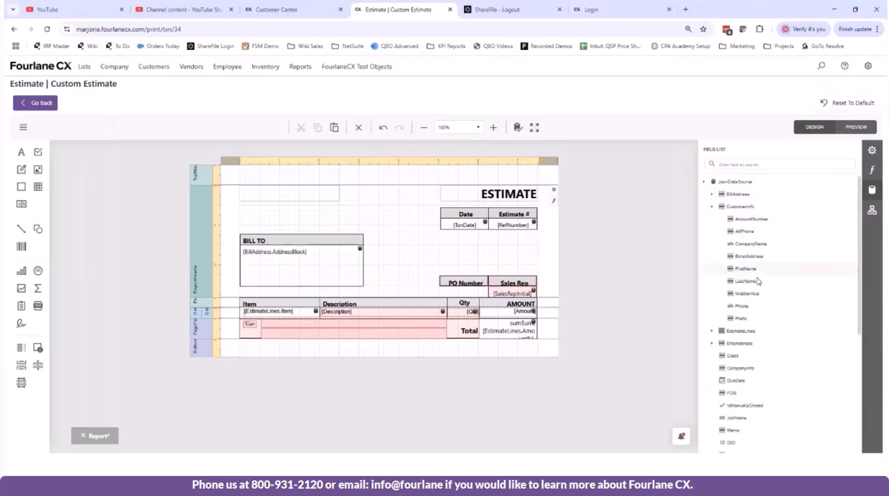
click(712, 206)
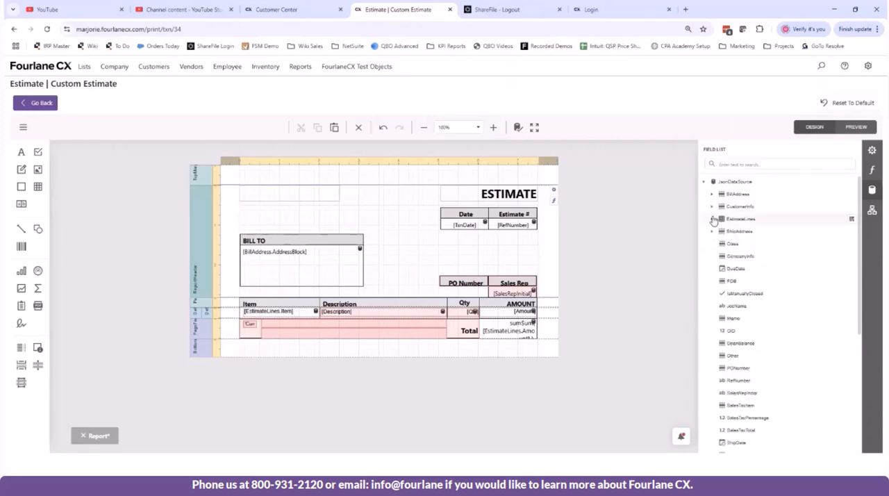
click(712, 220)
click(712, 220)
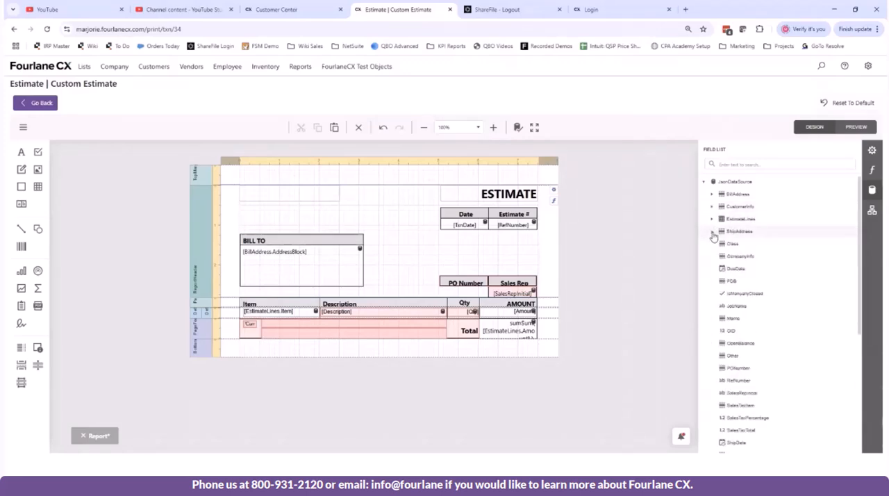
scroll(712, 236, down, 2)
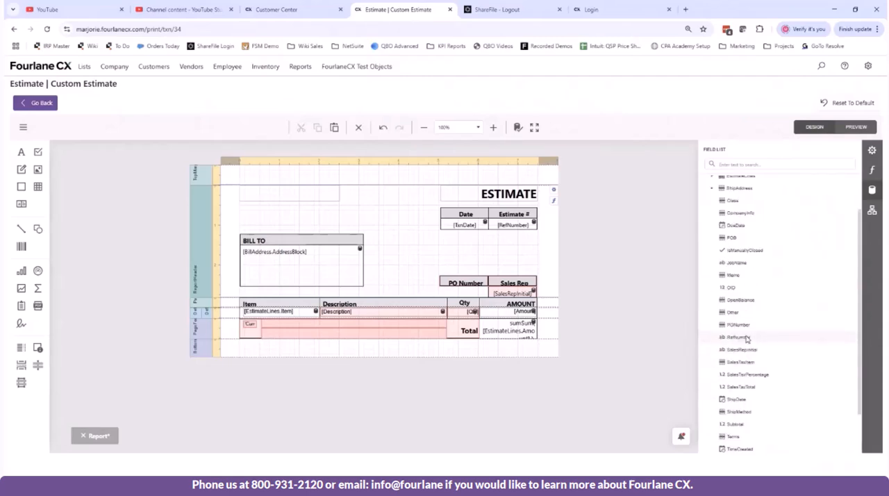
scroll(746, 338, up, 5)
click(713, 196)
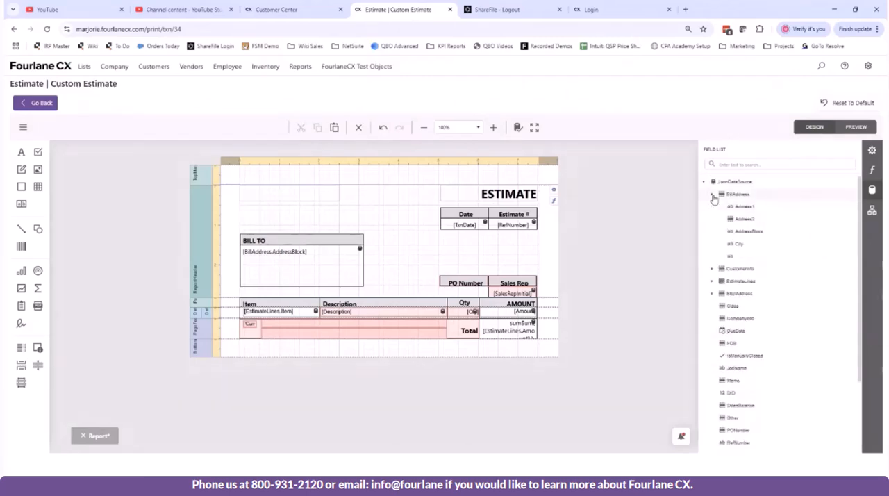
click(713, 197)
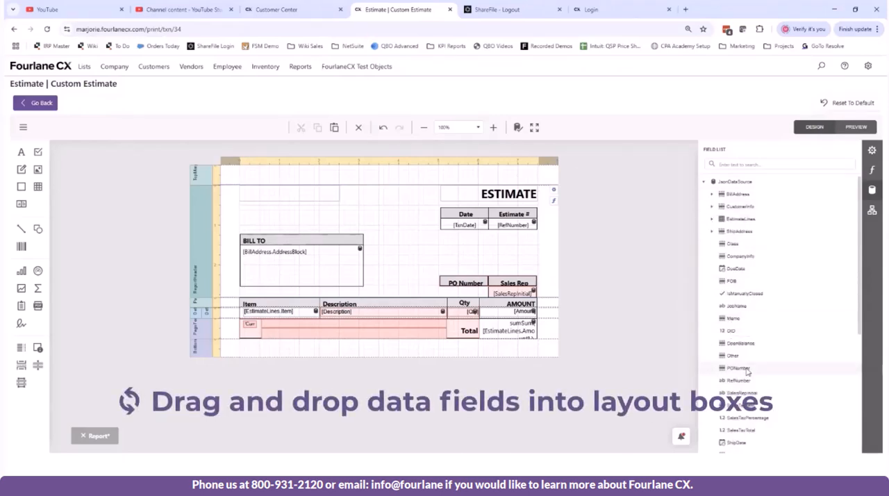
Step: Bind the PO Number header label to the PONumber field and place a separate PONumber field box directly beneath it
drag(747, 372, 442, 291)
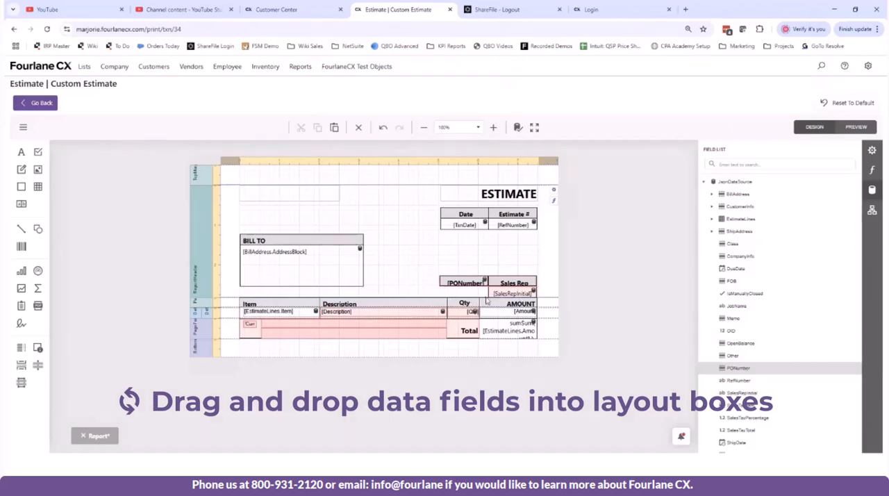
drag(733, 370, 417, 238)
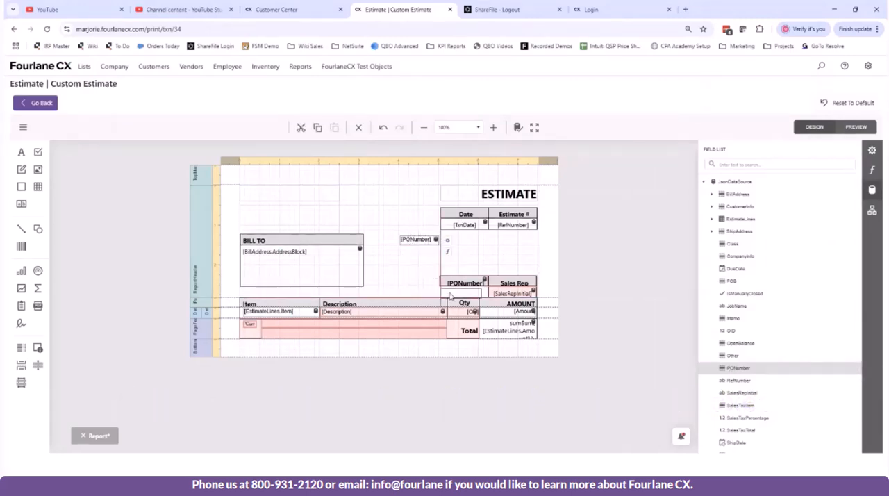
drag(416, 238, 487, 300)
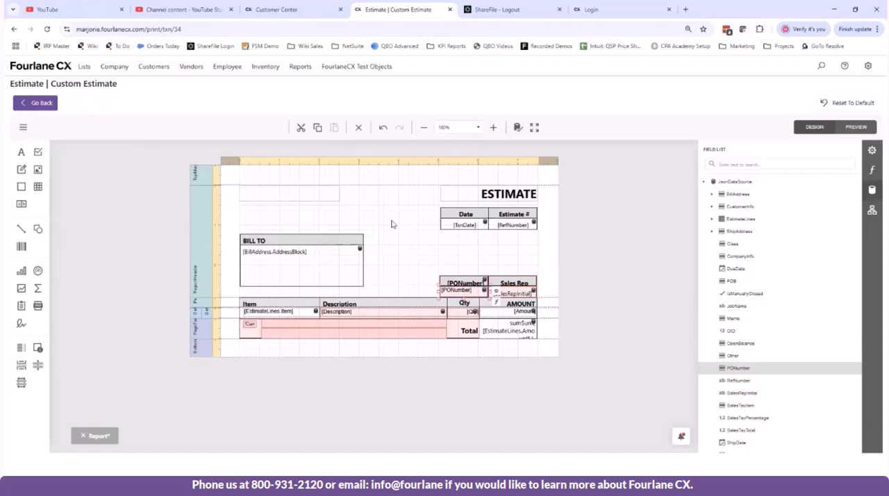
click(392, 224)
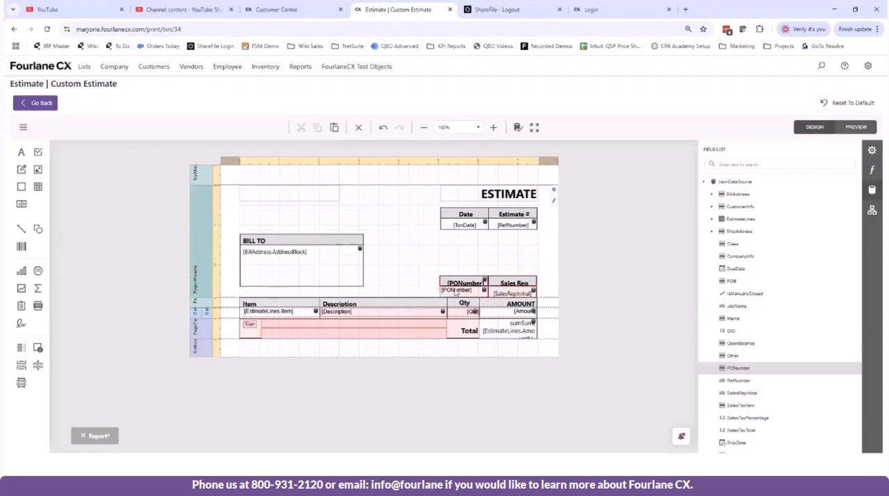
click(457, 292)
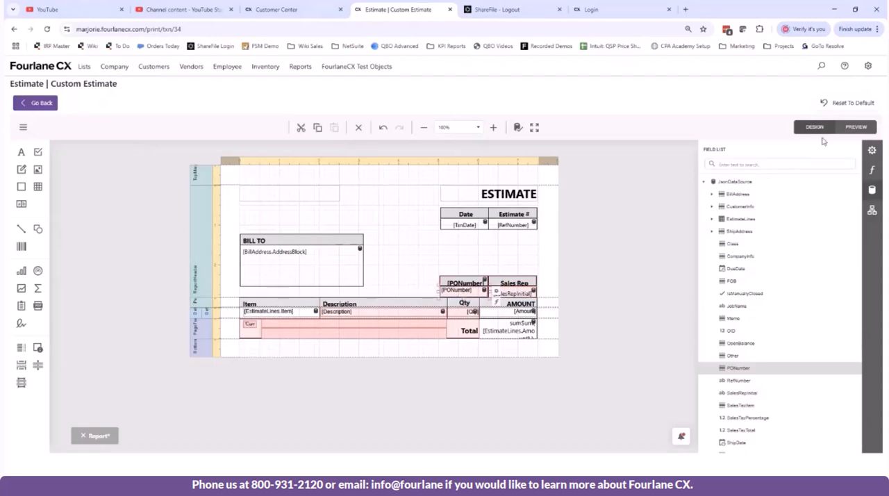
Step: Search the PONumber data box's properties for the size settings and set its font size to 9.75
click(875, 153)
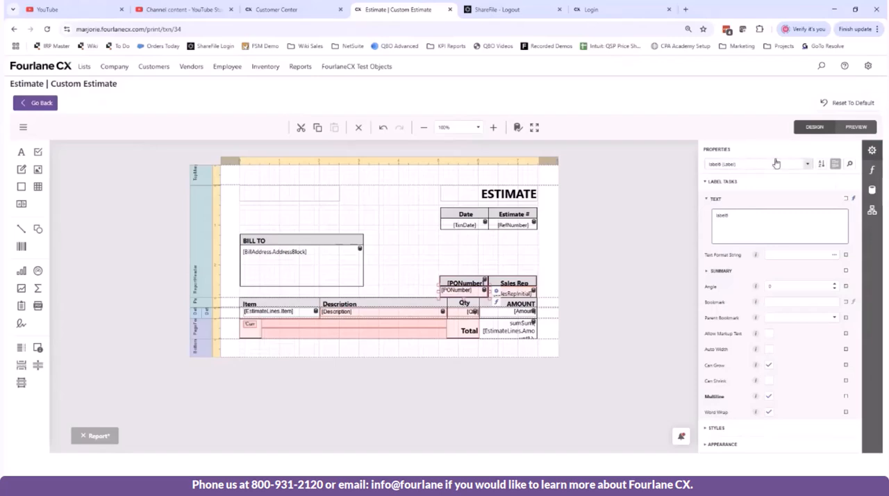
click(852, 163)
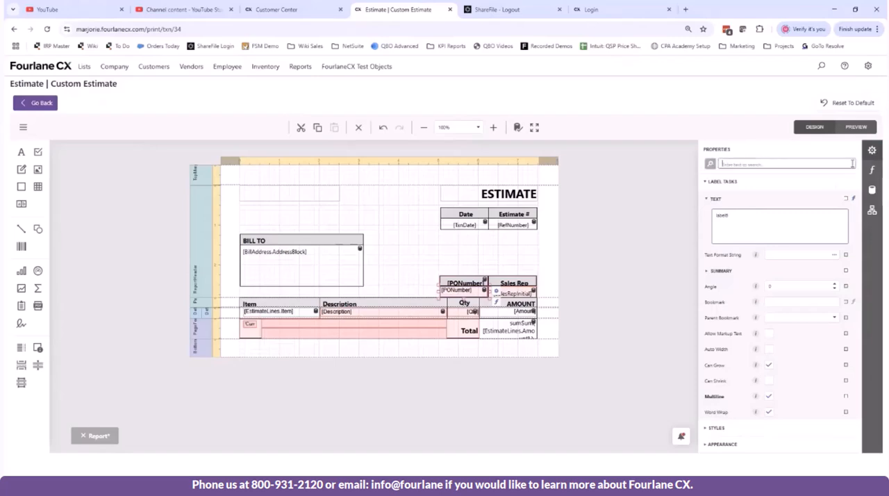
click(711, 166)
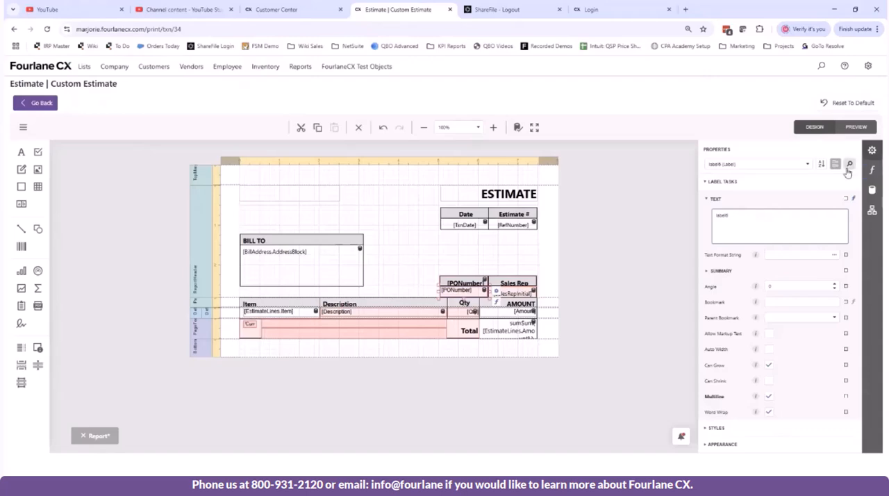
click(848, 165)
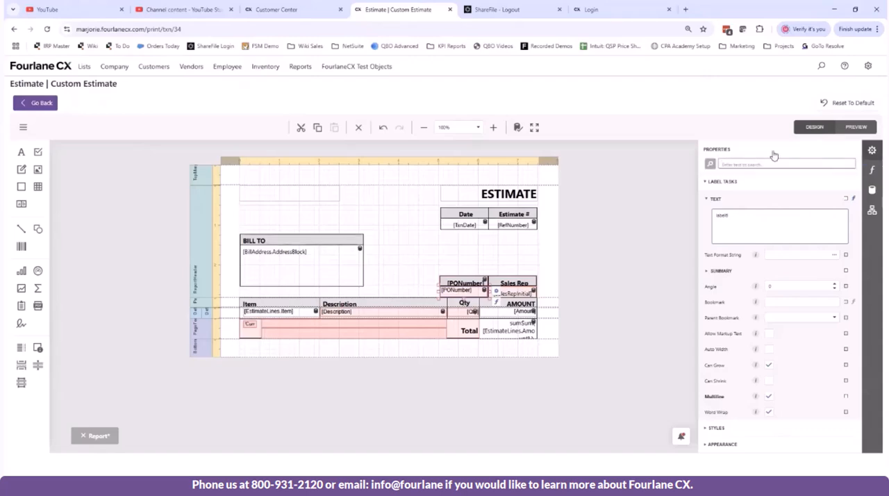
text(size)
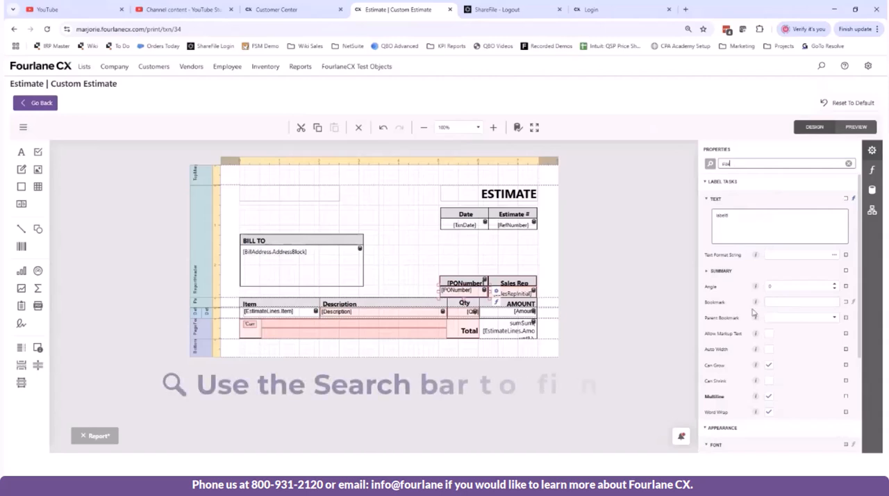
scroll(760, 334, down, 2)
scroll(755, 359, up, 2)
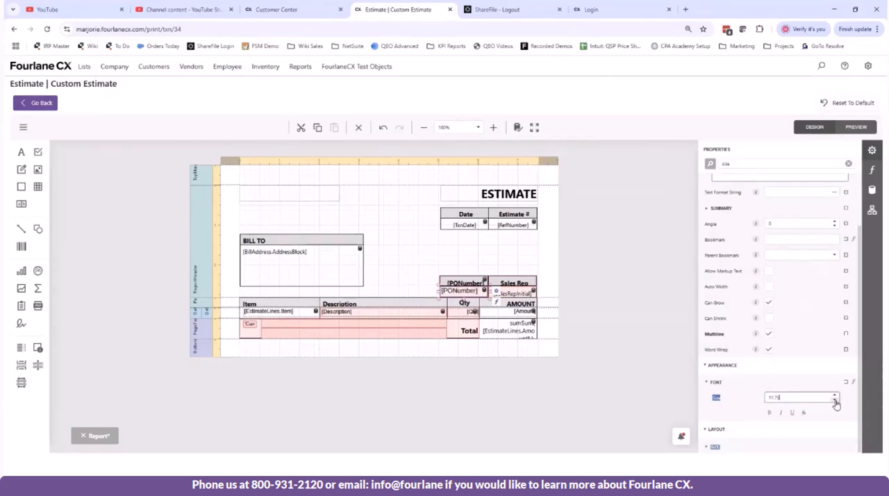
Step: Try other search terms to locate the text alignment setting in the PONumber data box's properties
drag(748, 163, 712, 164)
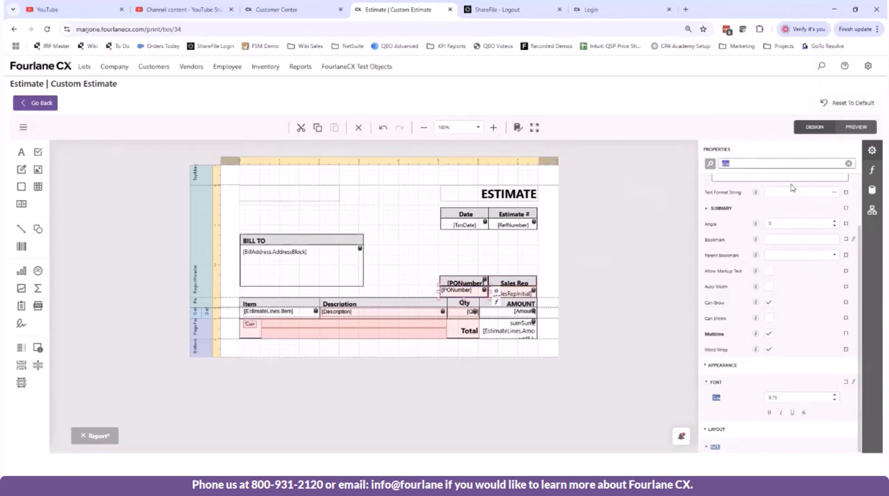
text(ori)
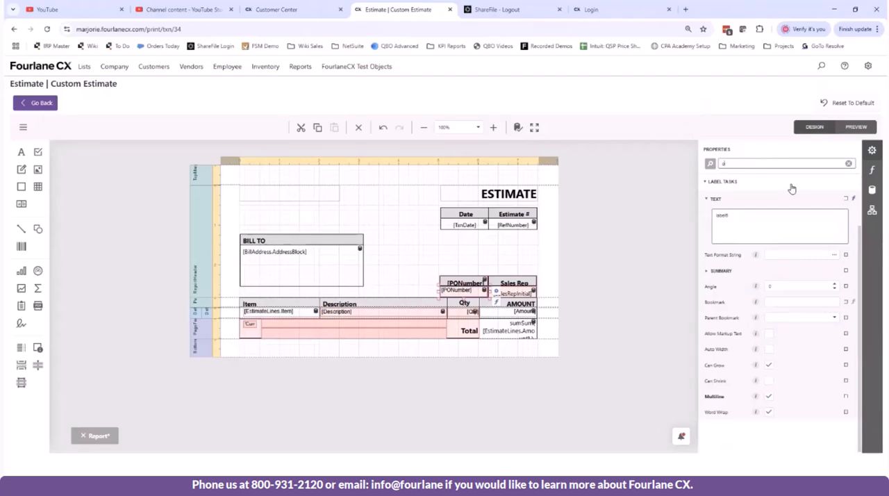
key(BackSpace)
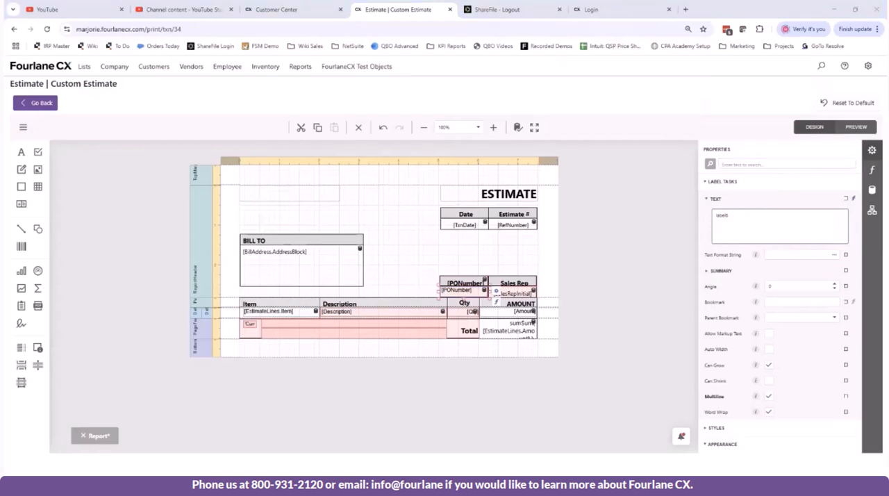
click(764, 162)
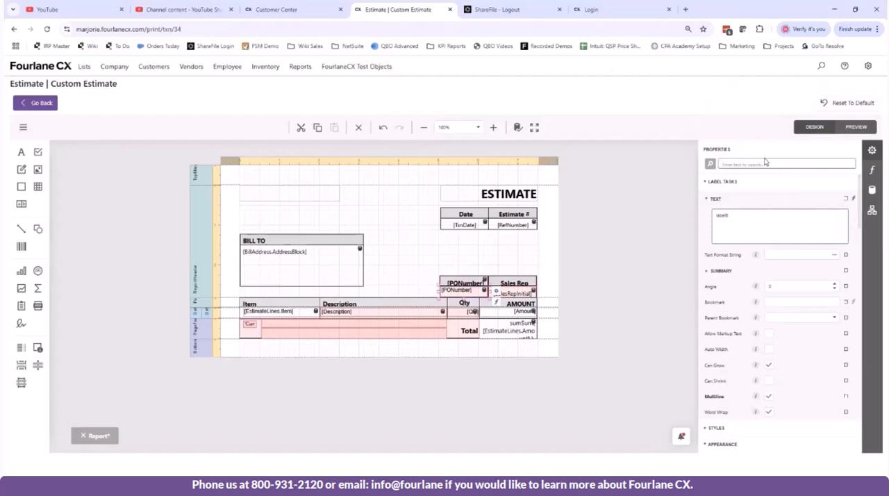
text(si)
text(t)
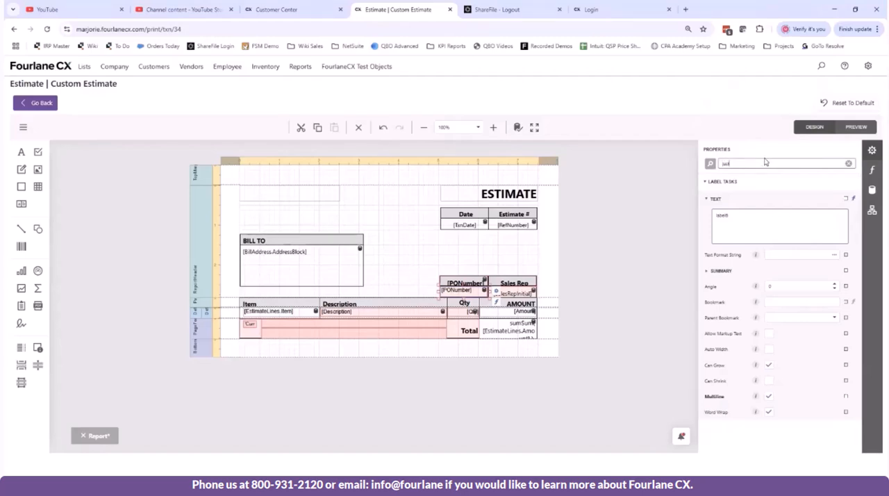
key(BackSpace)
key(BackSpace)
text(cannter)
key(BackSpace)
key(BackSpace)
key(BackSpace)
key(BackSpace)
key(BackSpace)
key(BackSpace)
click(243, 484)
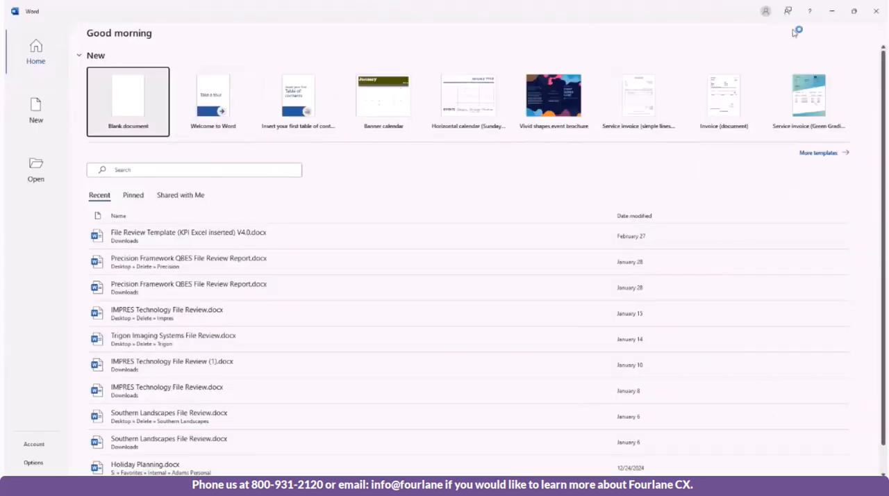
click(831, 15)
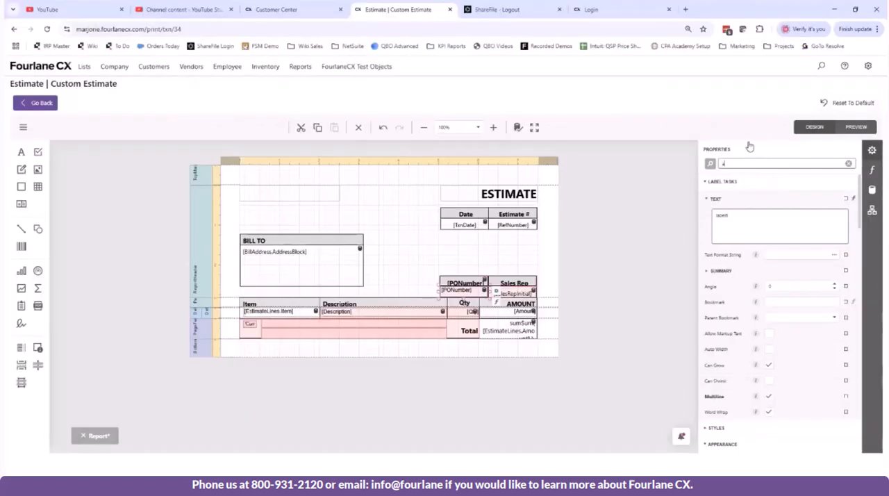
Step: Find the PONumber data box's text alignment property and center its text both horizontally and vertically
text(alig)
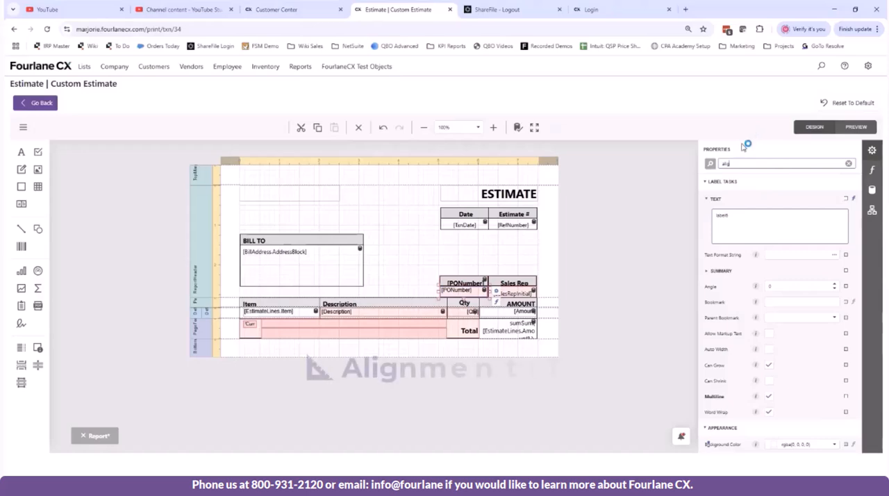
scroll(746, 315, down, 5)
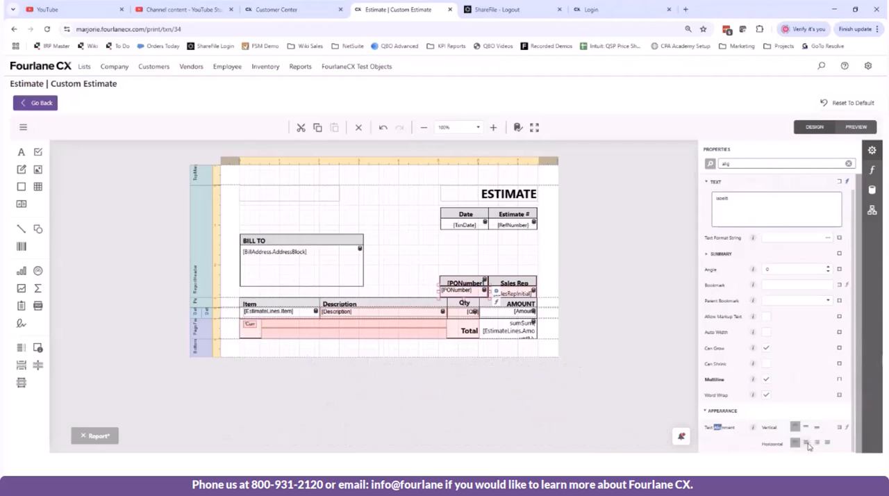
click(807, 443)
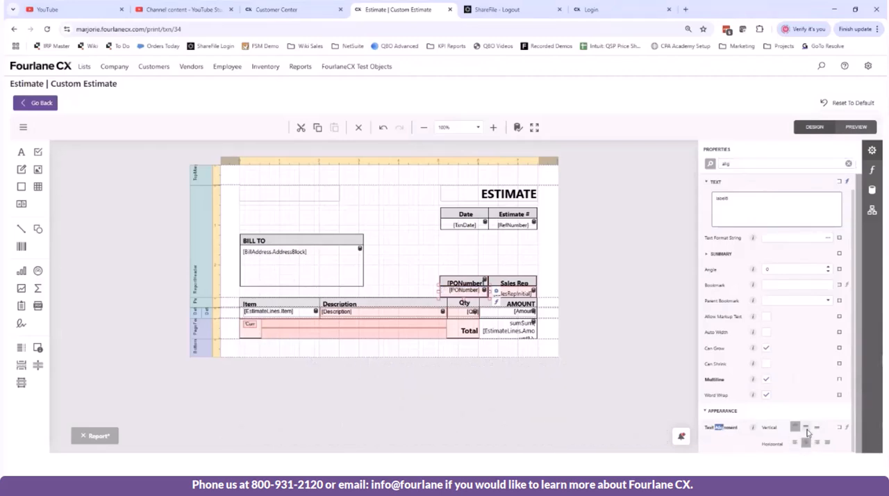
click(806, 426)
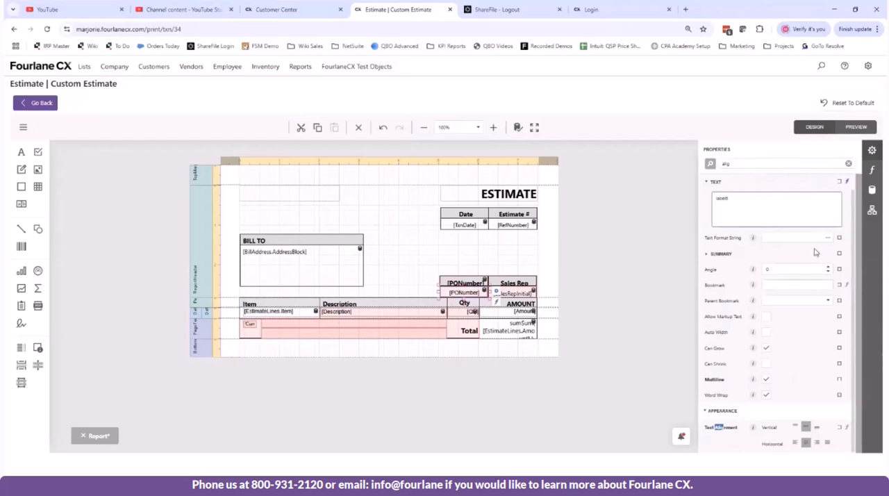
click(848, 163)
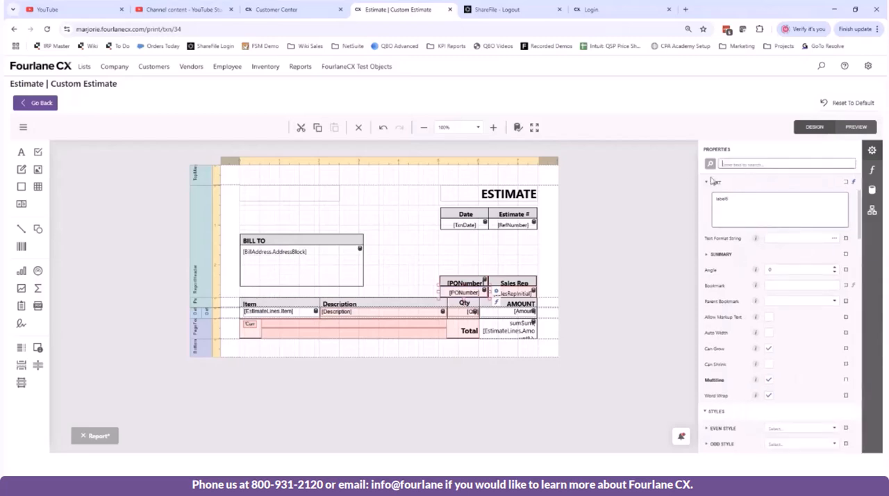
scroll(742, 269, down, 5)
scroll(742, 269, down, 3)
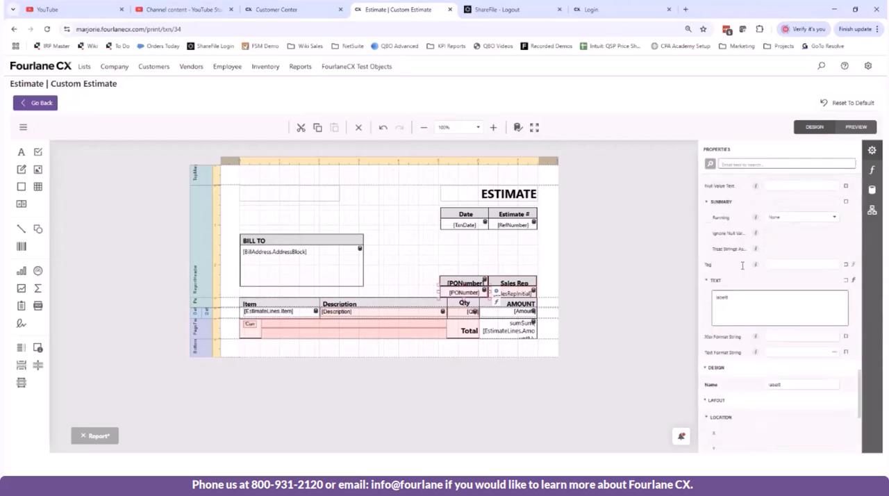
scroll(743, 271, up, 8)
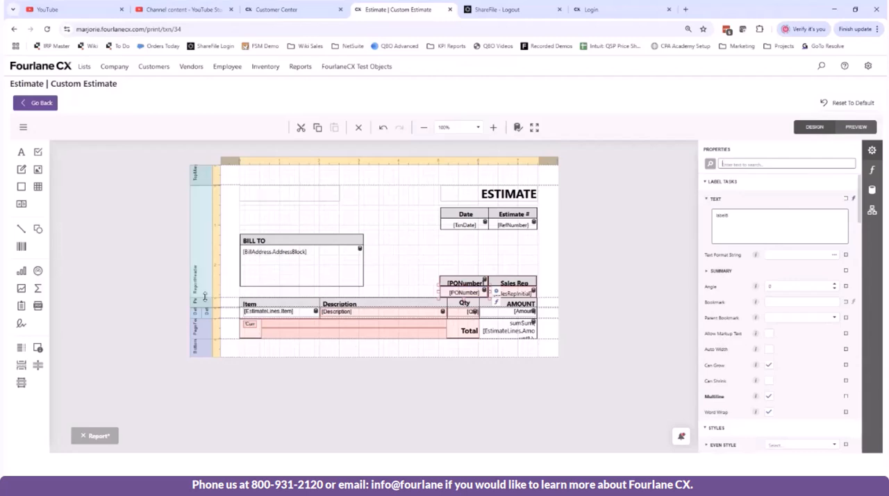
Step: Add a picture box in the top margin directly above the blank company label
click(289, 193)
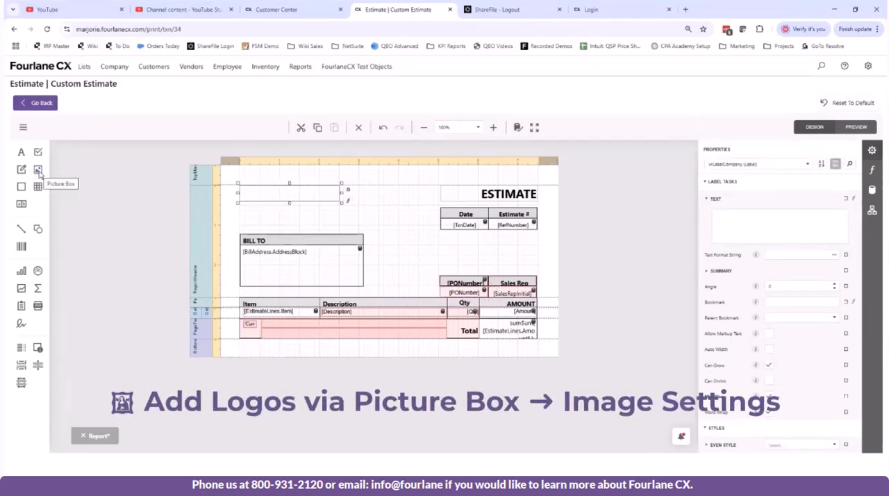
drag(40, 173, 237, 183)
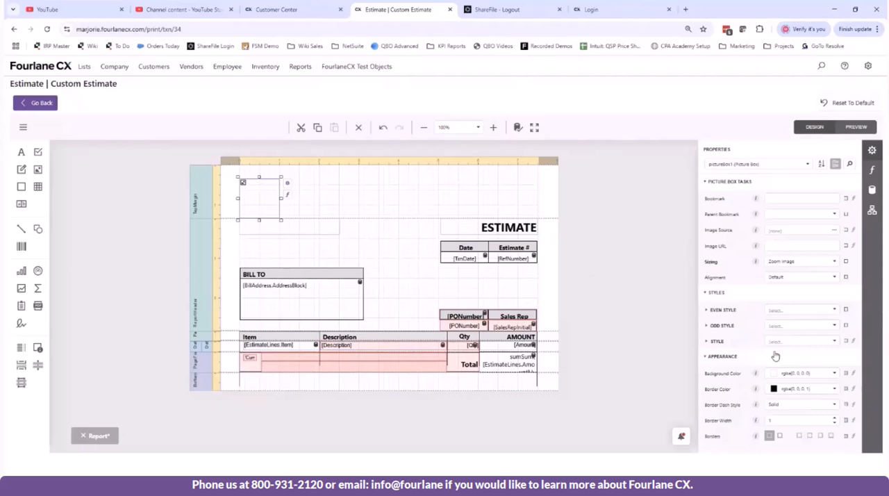
scroll(778, 358, down, 5)
scroll(778, 357, up, 5)
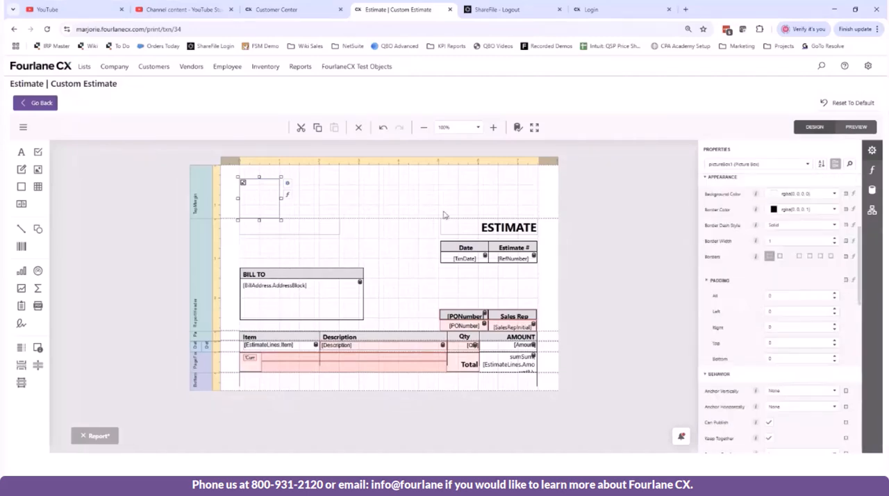
click(289, 183)
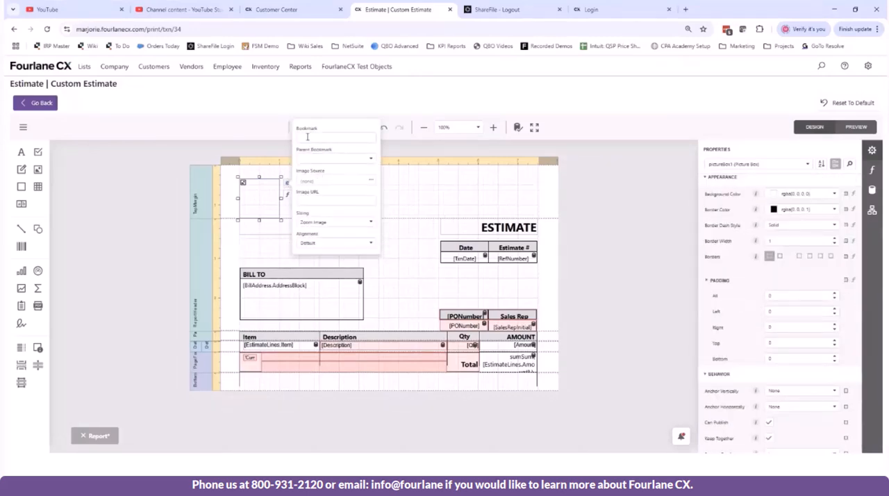
click(372, 181)
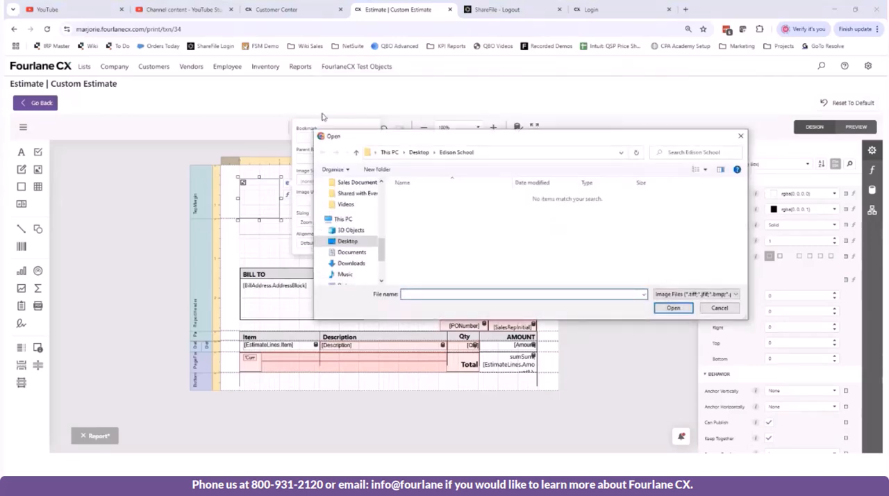
drag(432, 135, 1, 277)
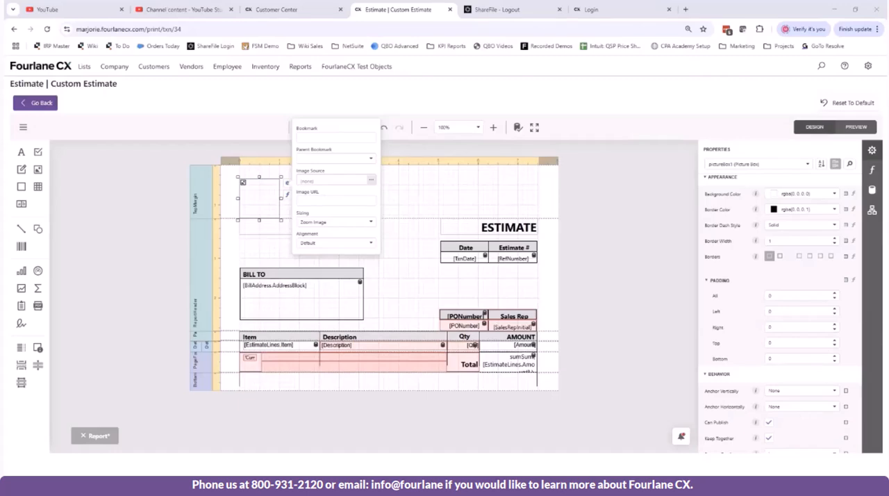
click(464, 189)
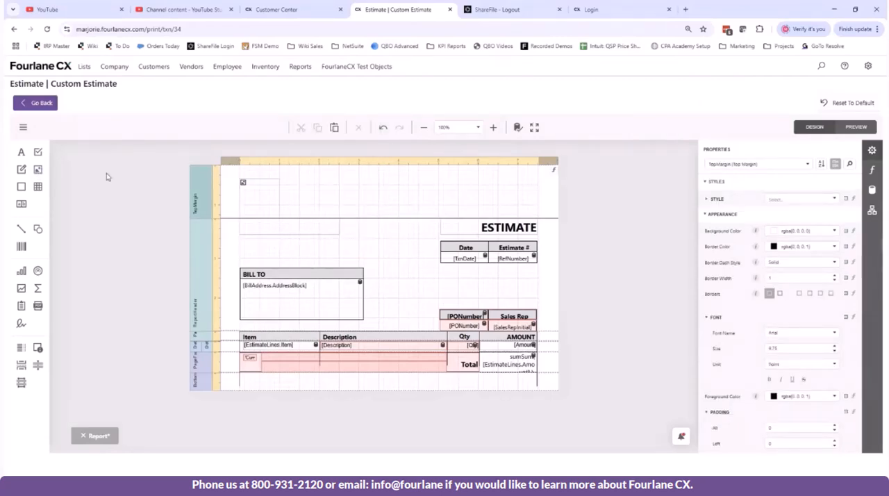
Step: Add a second picture box beside the first in the top margin and load the Fourlane CX logo image into it
drag(107, 177, 307, 183)
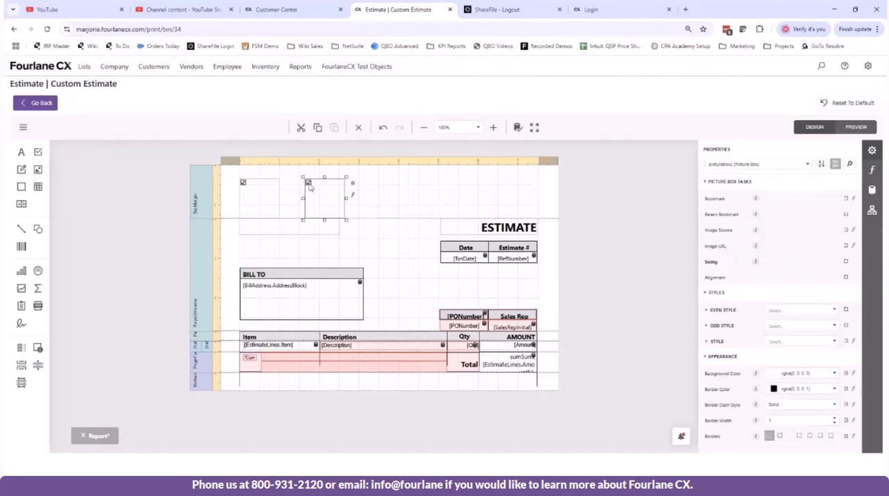
click(352, 183)
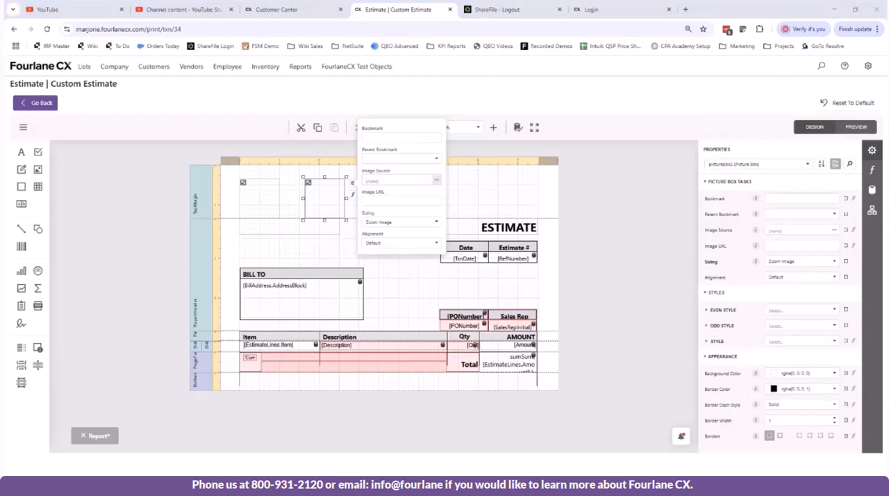
mouse_move(888, 81)
mouse_down()
mouse_move(685, 81)
mouse_move(888, 81)
mouse_up()
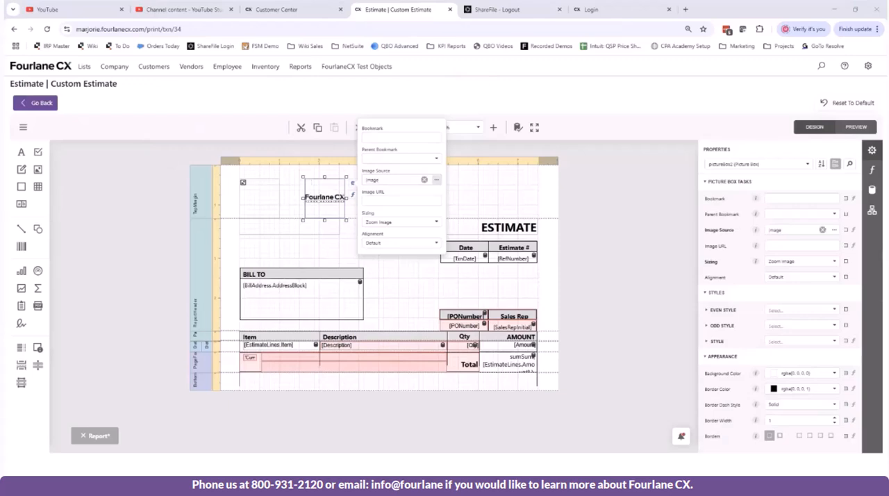
Step: Try Normal and Center Image sizing for the logo picture box, and set its sizing to Squeeze
click(393, 222)
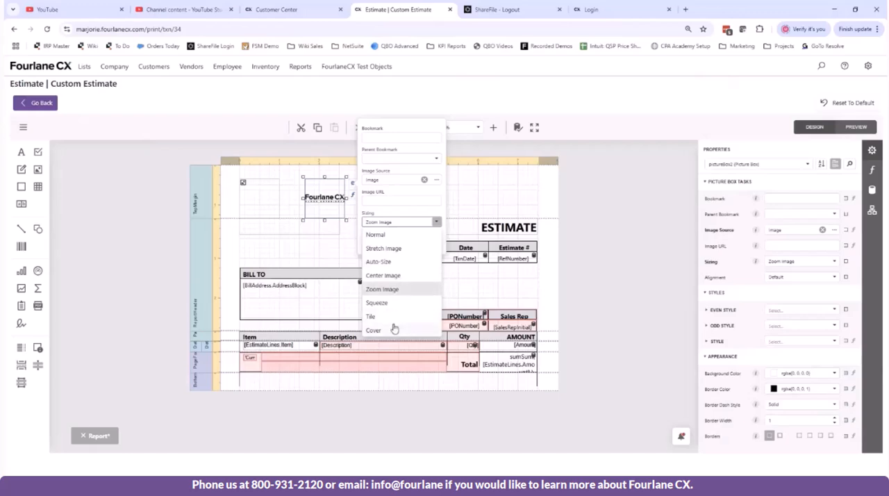
click(390, 236)
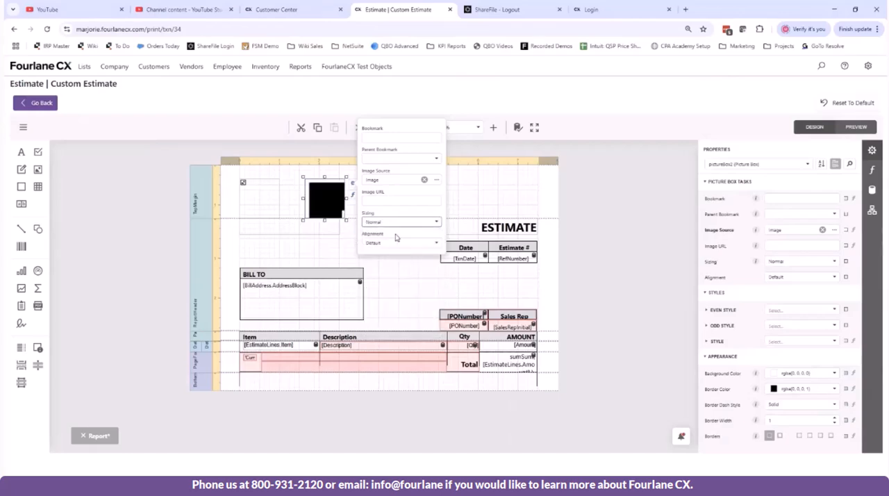
click(412, 222)
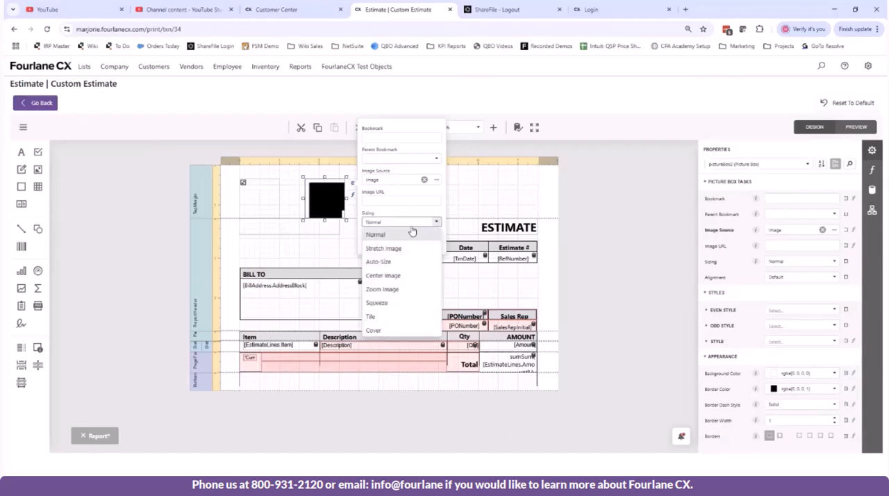
click(396, 276)
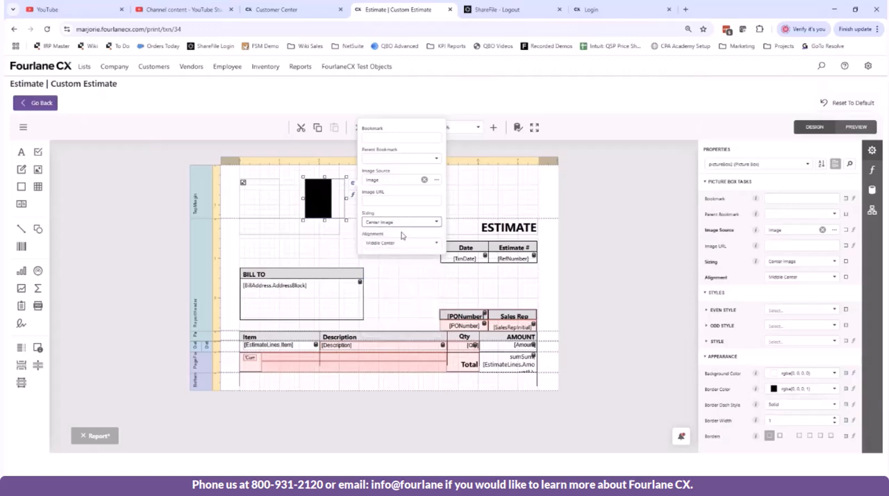
click(399, 222)
click(392, 304)
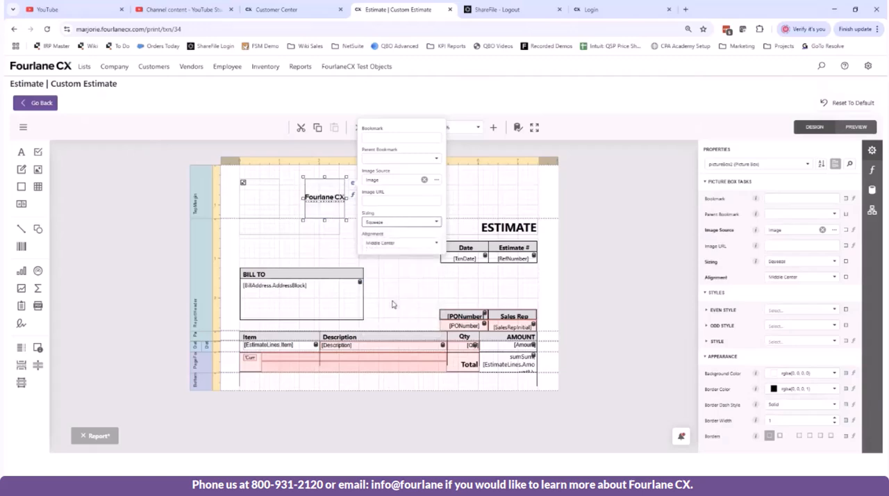
Step: Widen the Fourlane CX logo picture box and move it to the page's left margin, over the empty picture box
click(519, 187)
click(340, 215)
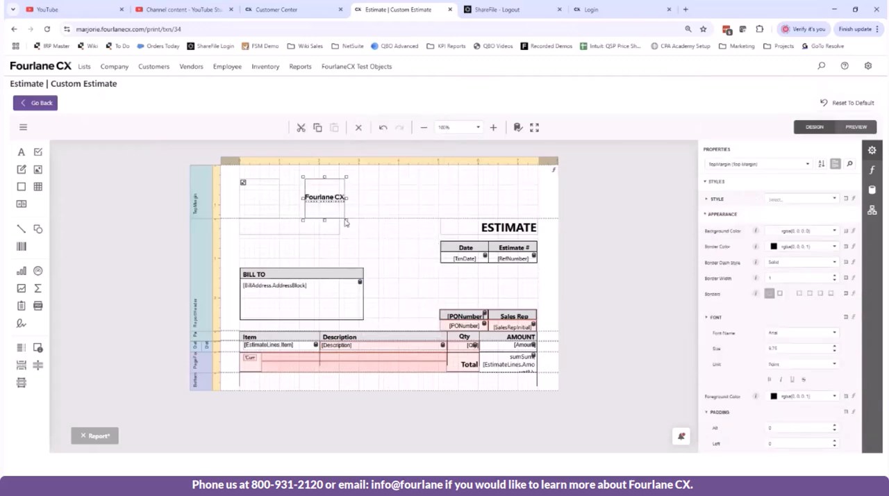
drag(387, 222, 415, 225)
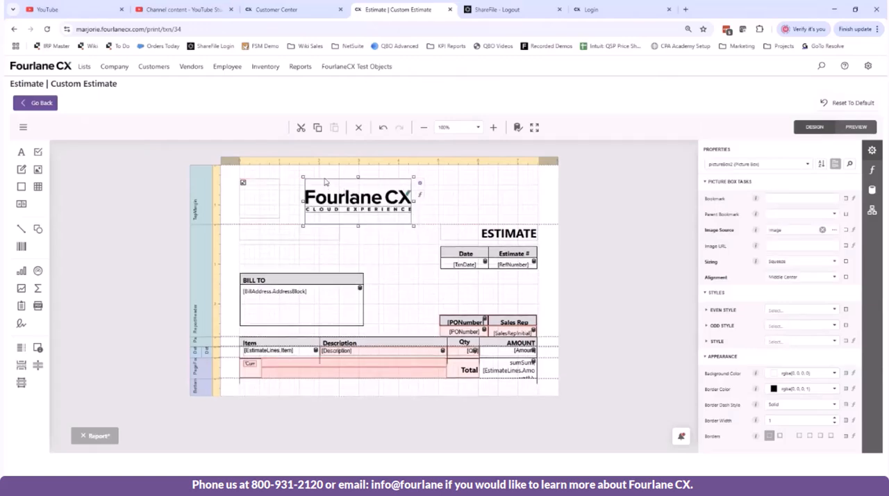
drag(325, 184, 288, 186)
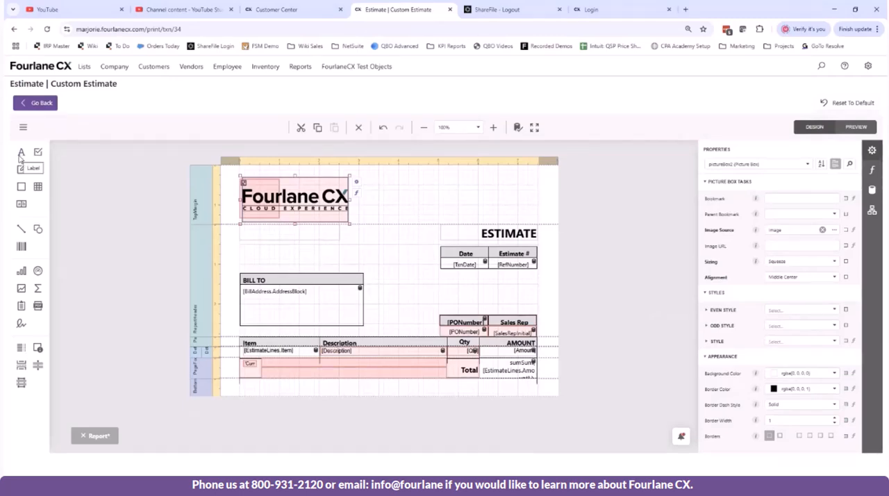
Step: Add a blank label in the top margin to the right of the logo
drag(21, 156, 443, 220)
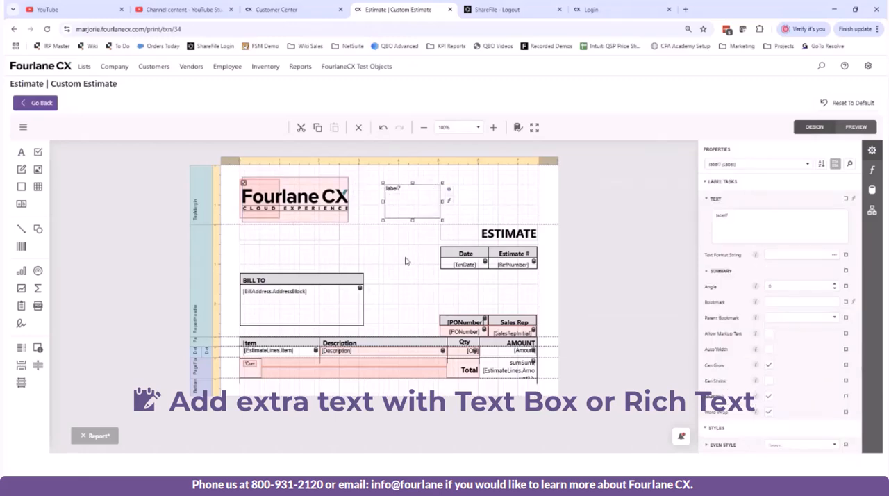
click(389, 391)
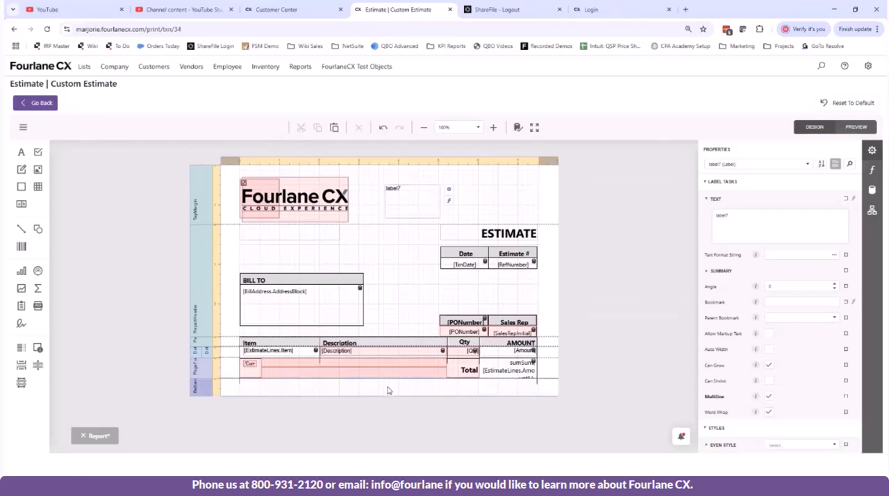
right_click(389, 390)
click(391, 200)
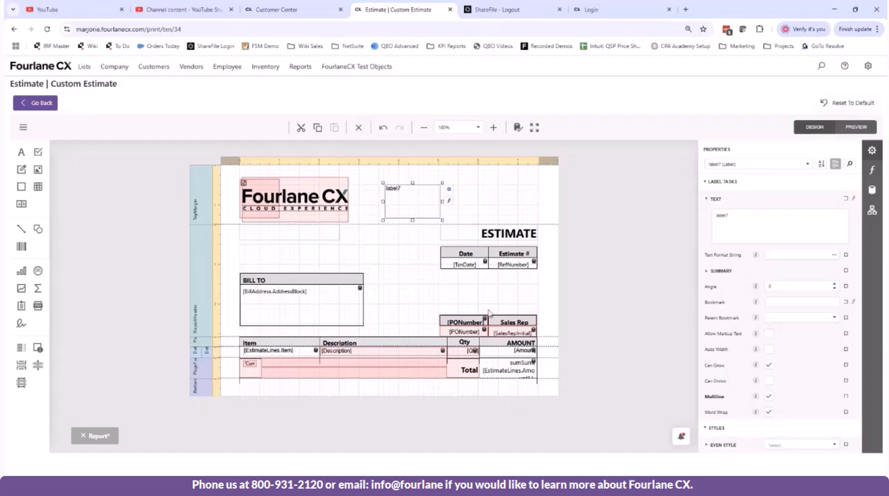
Step: Review the editing commands available for the Sales Rep header and the fields listed under the JSON data source
right_click(492, 322)
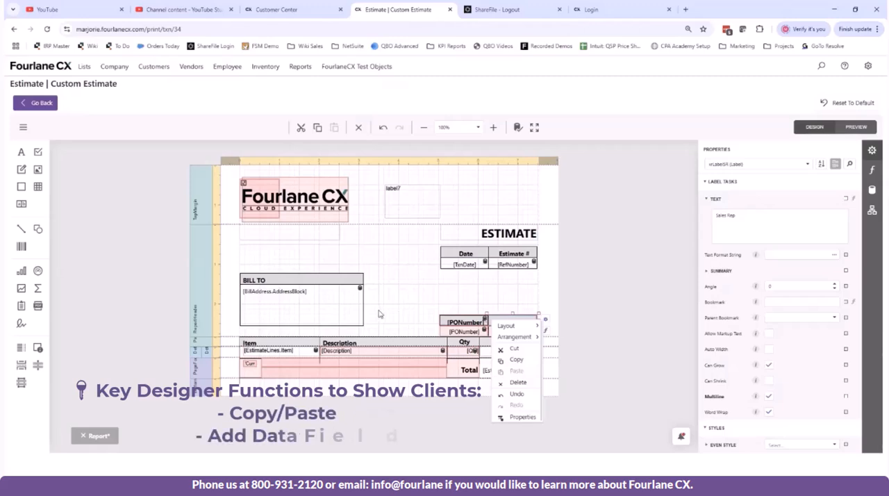
click(464, 278)
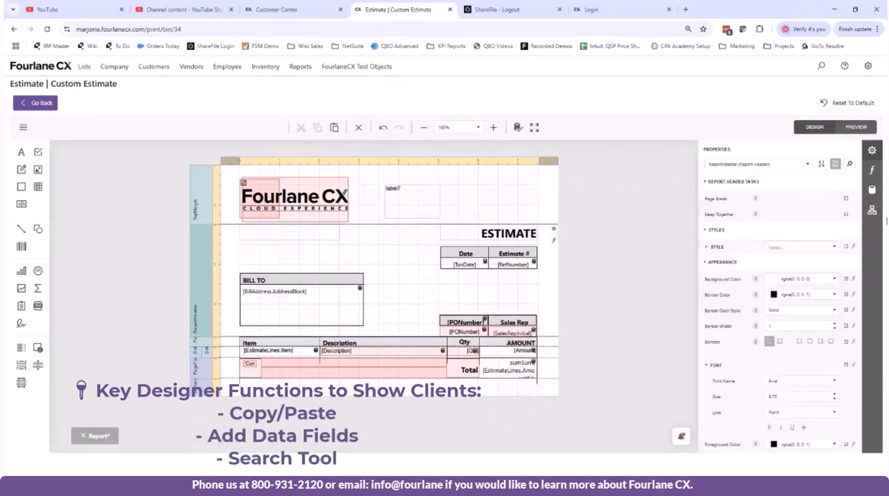
click(872, 189)
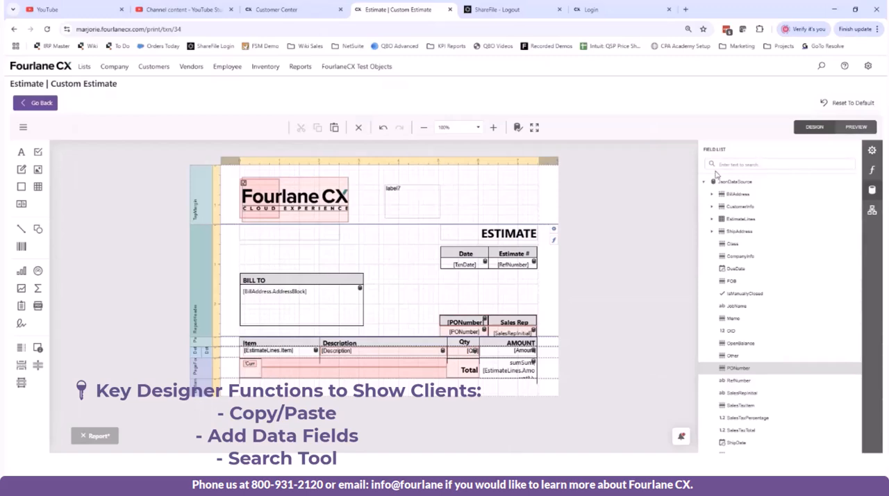
click(873, 150)
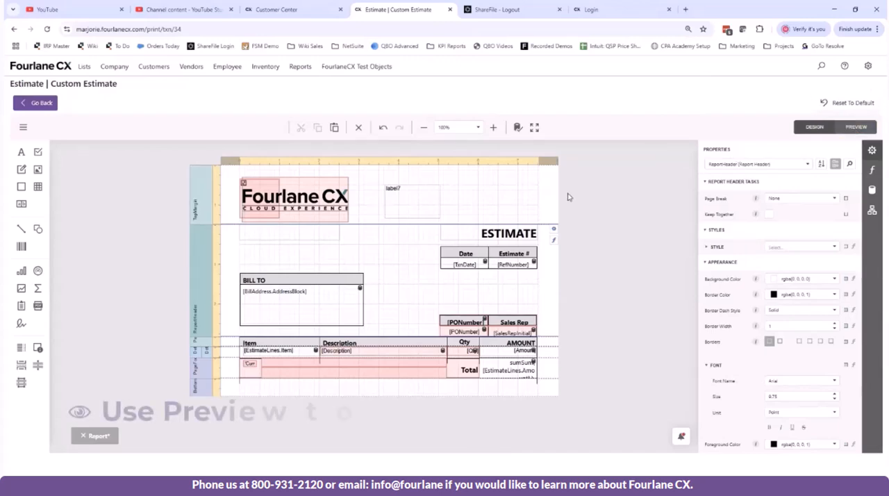
Step: Delete the extra label beside the logo in the top margin
click(414, 218)
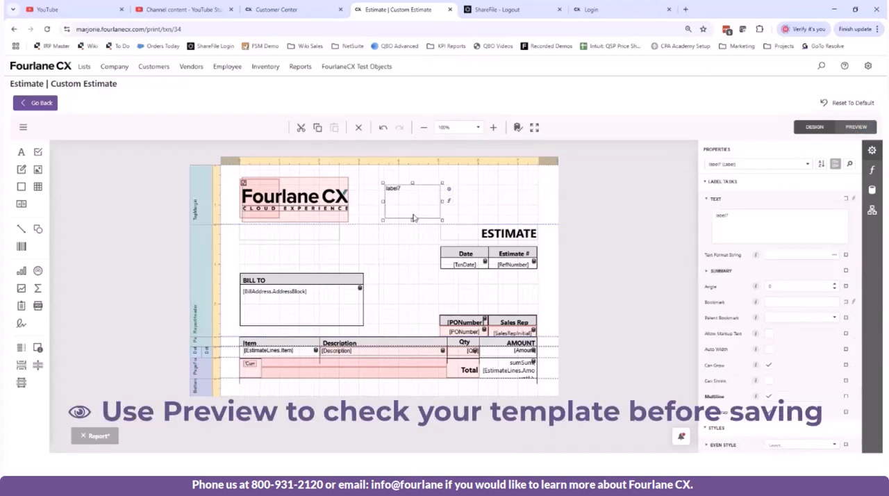
right_click(412, 192)
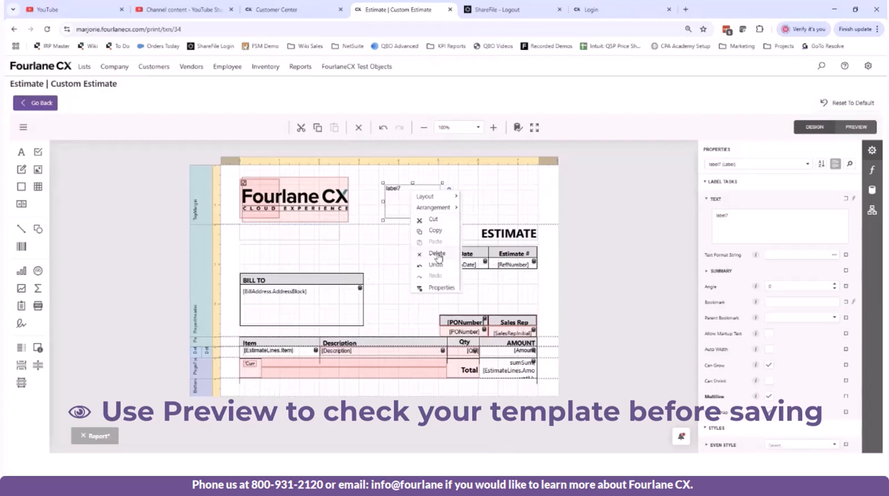
key(Delete)
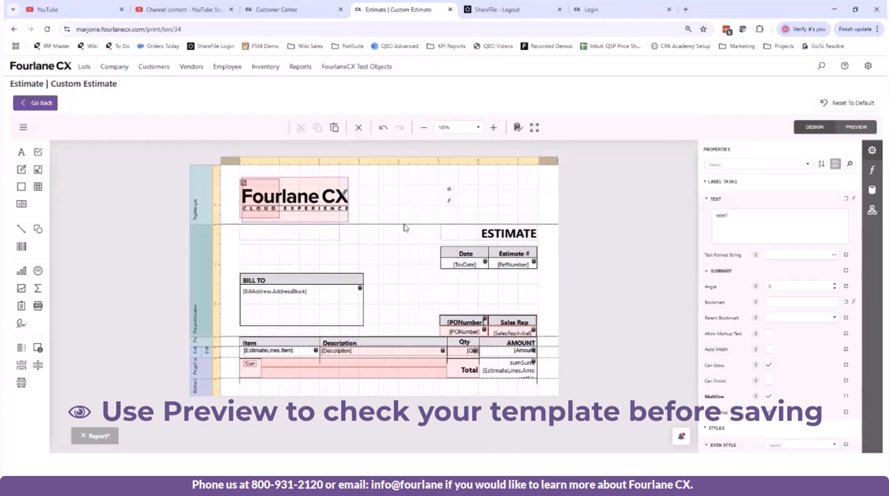
Step: Move the ESTIMATE title up into the top margin, with the Date header and TxnDate field stacked directly beneath it
drag(467, 229, 466, 186)
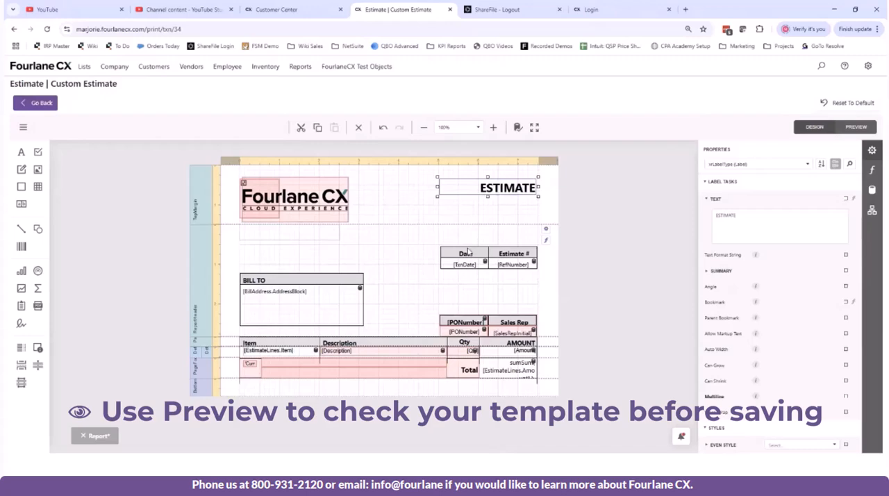
click(468, 251)
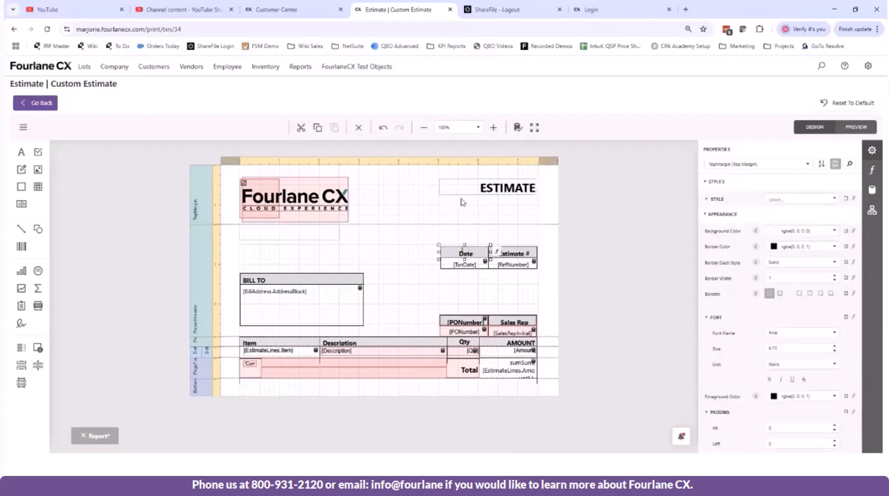
drag(453, 255, 453, 205)
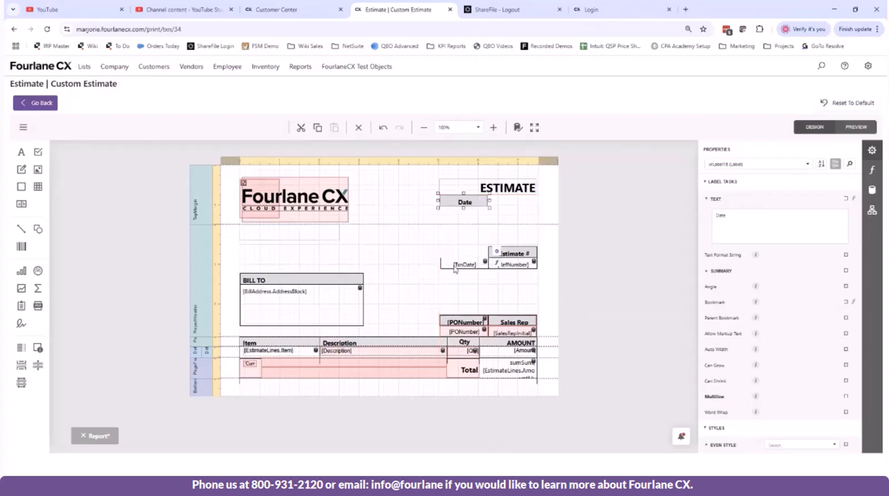
click(447, 250)
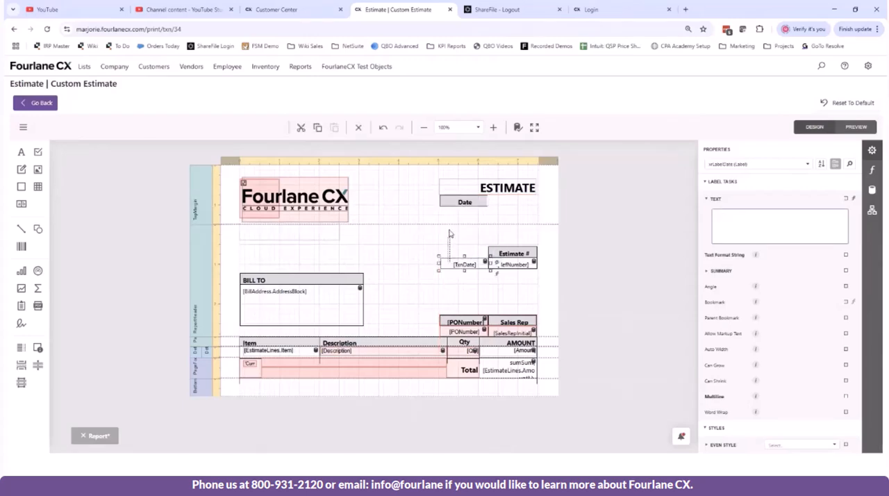
drag(448, 264, 449, 214)
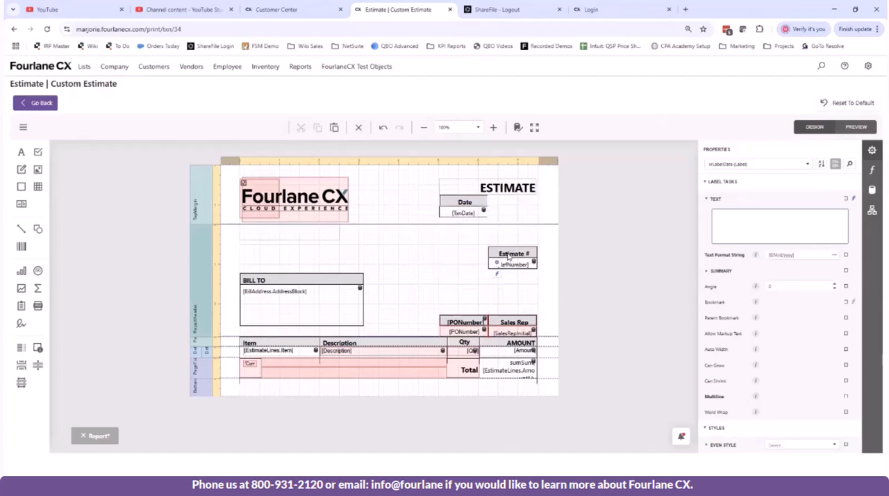
Step: Move the Estimate # header and RefNumber field into the top margin, aligned beside the Date header and TxnDate field
click(510, 205)
click(502, 253)
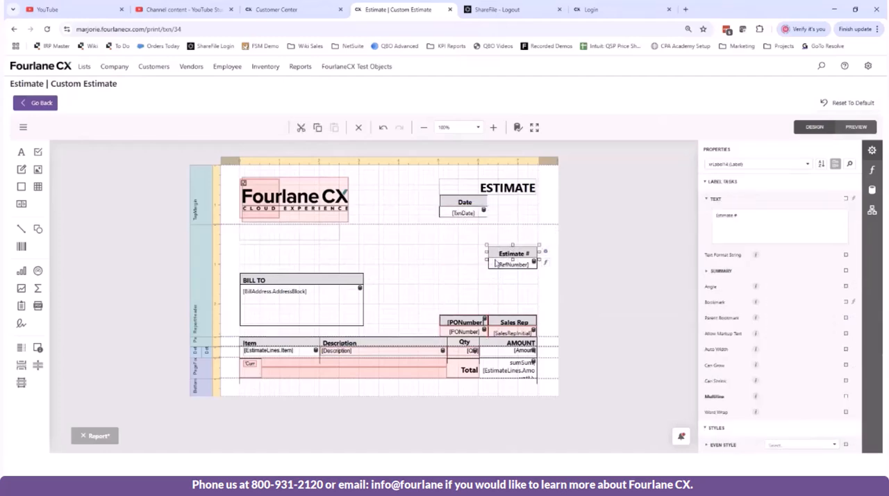
drag(505, 254, 503, 205)
click(494, 269)
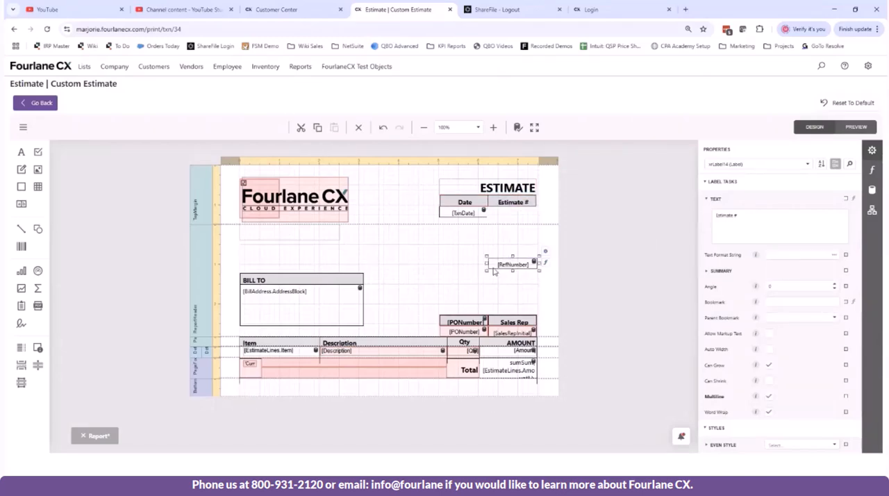
drag(495, 271, 496, 219)
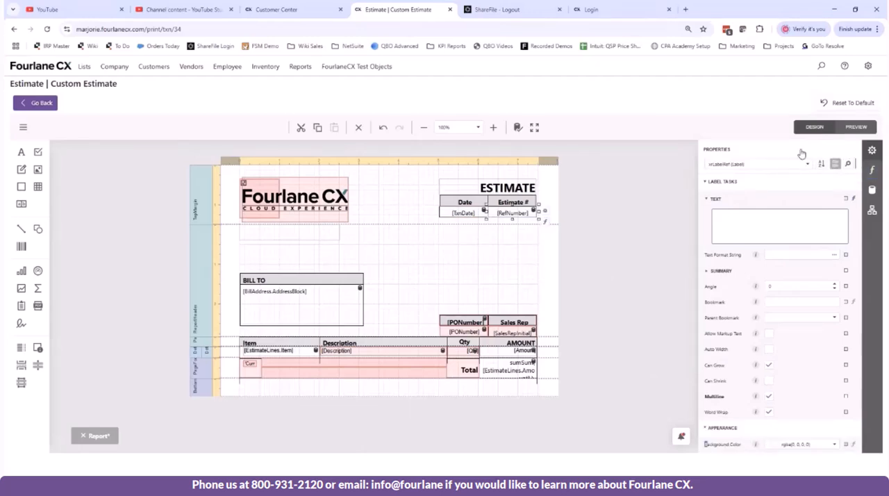
Step: Search the RefNumber field's properties for "border", review the border settings, and clear the search
click(847, 164)
text(border)
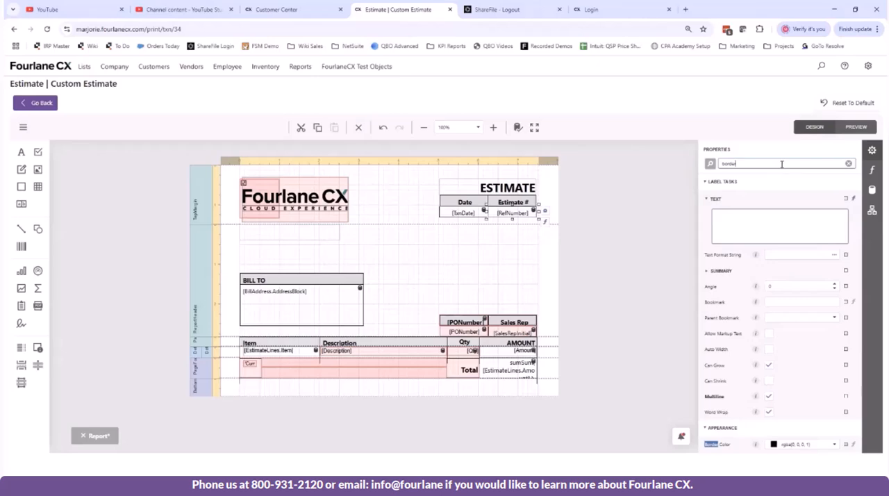
scroll(785, 375, down, 1)
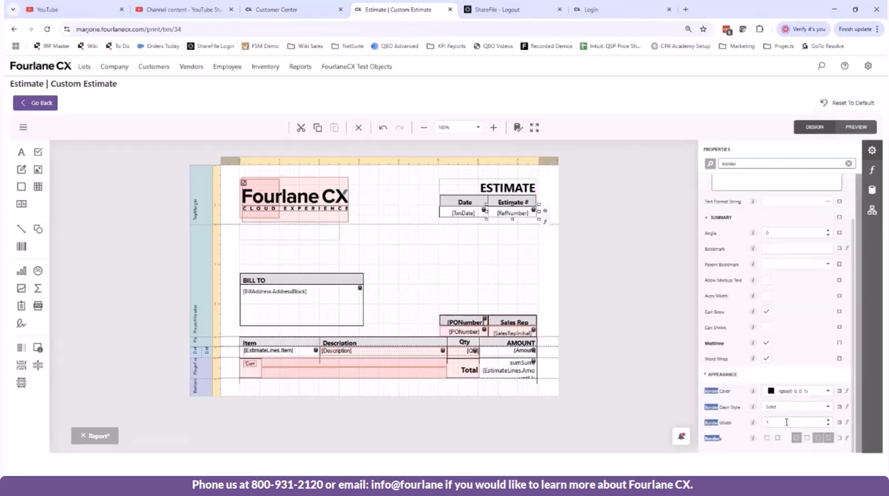
click(848, 163)
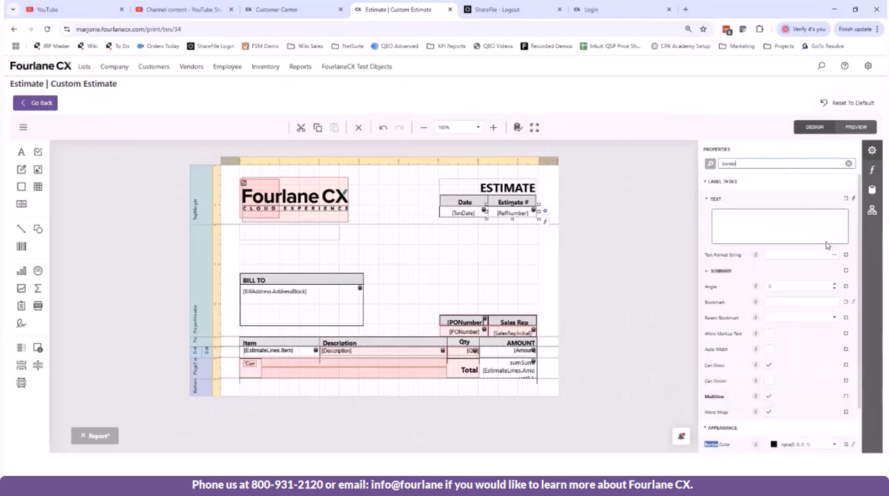
Step: Try to adjust the lower edge of the report header band, and collapse and re-expand the band
click(450, 253)
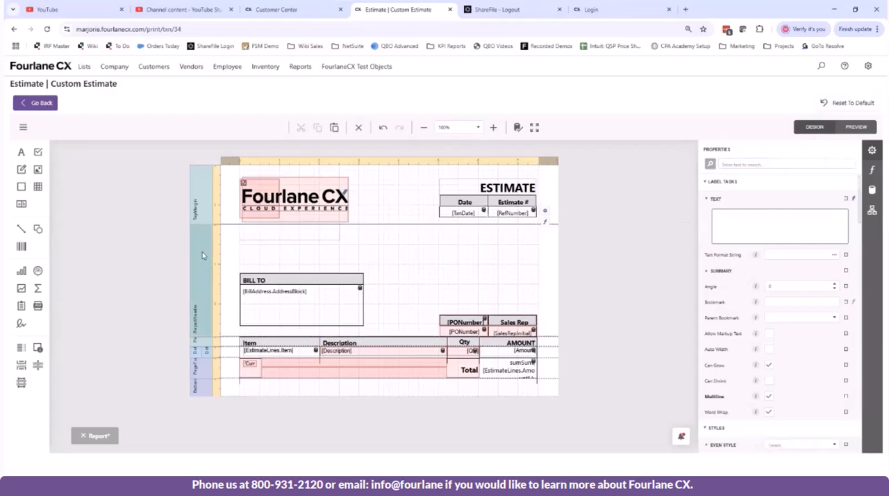
click(220, 338)
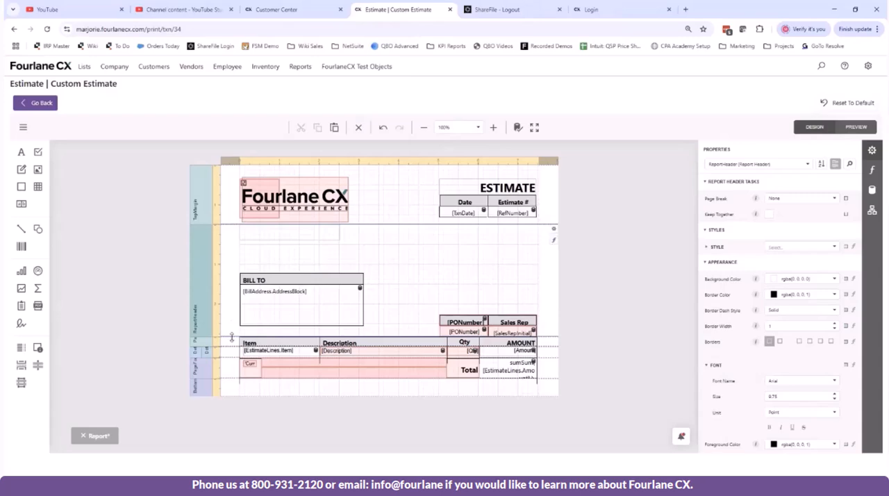
drag(234, 336, 216, 339)
click(199, 338)
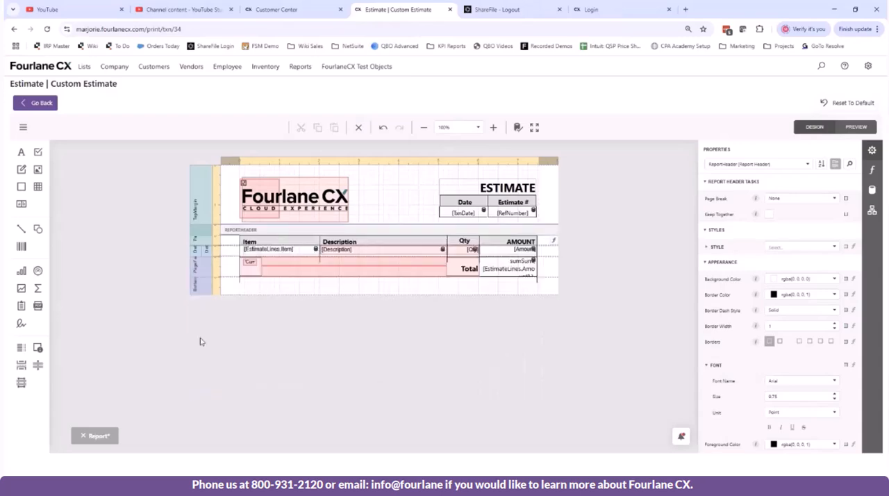
click(206, 239)
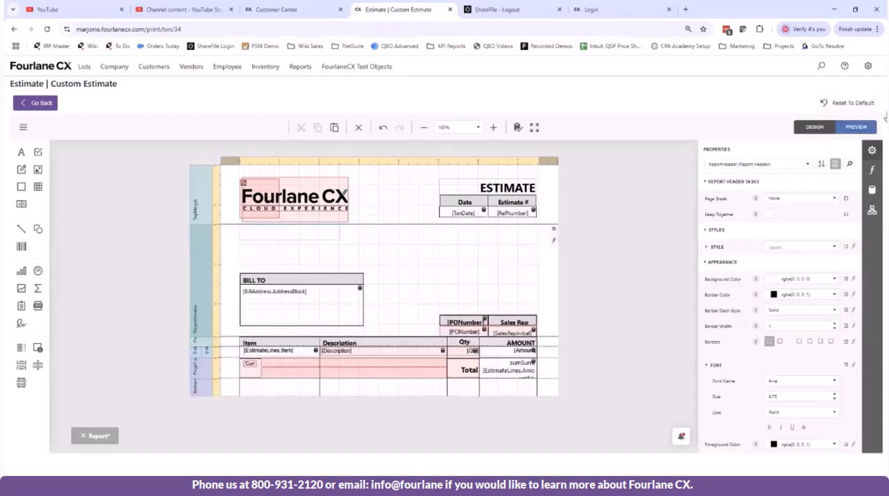
Step: Preview the customized estimate template and return to the estimate record
click(865, 127)
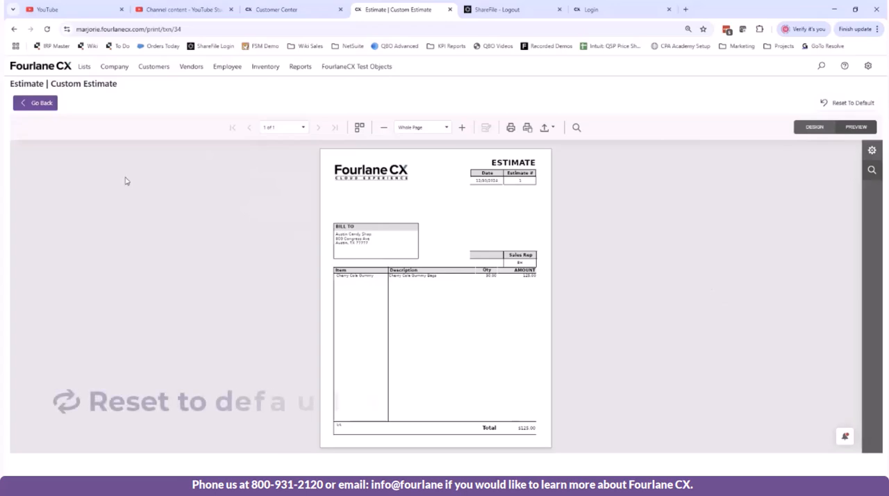
click(41, 104)
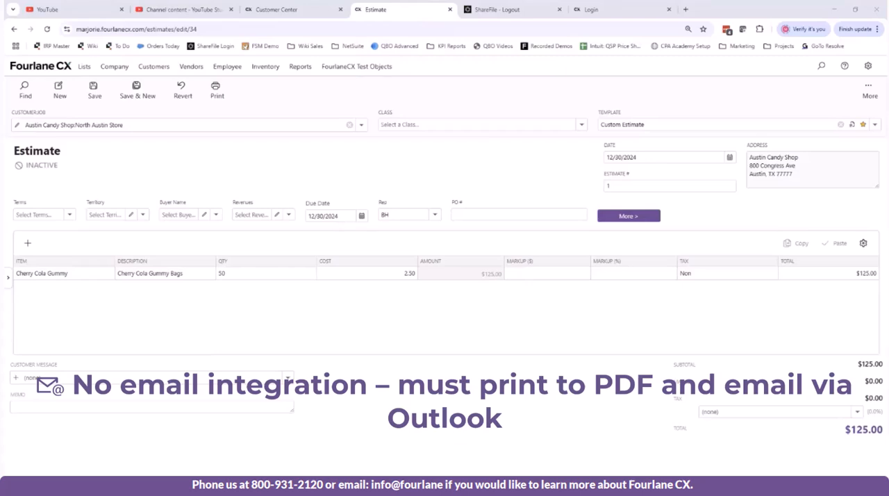
right_click(195, 487)
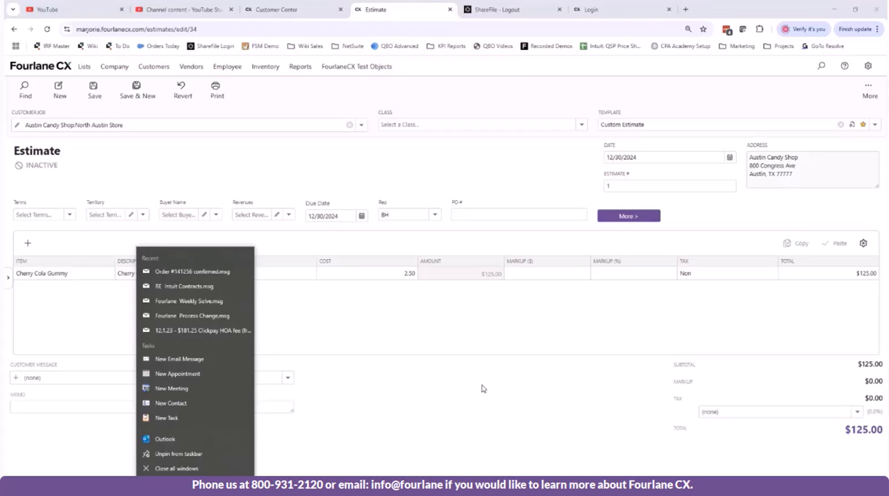
click(482, 388)
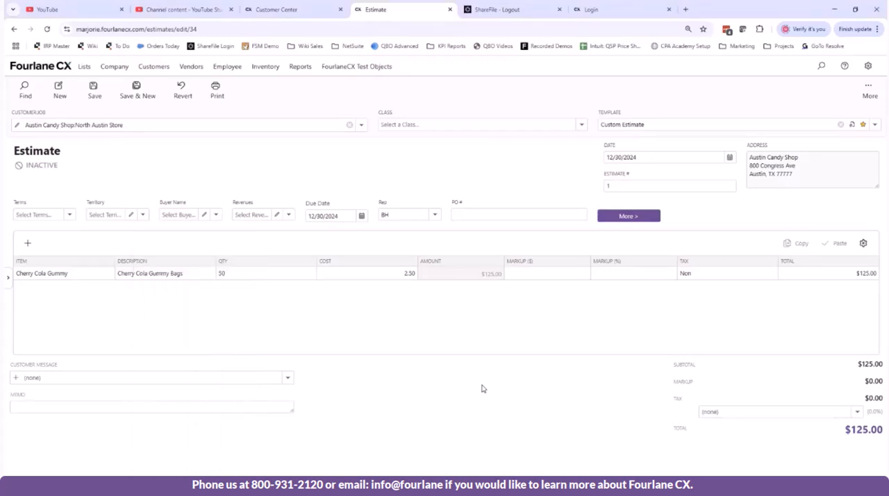
right_click(495, 395)
click(358, 178)
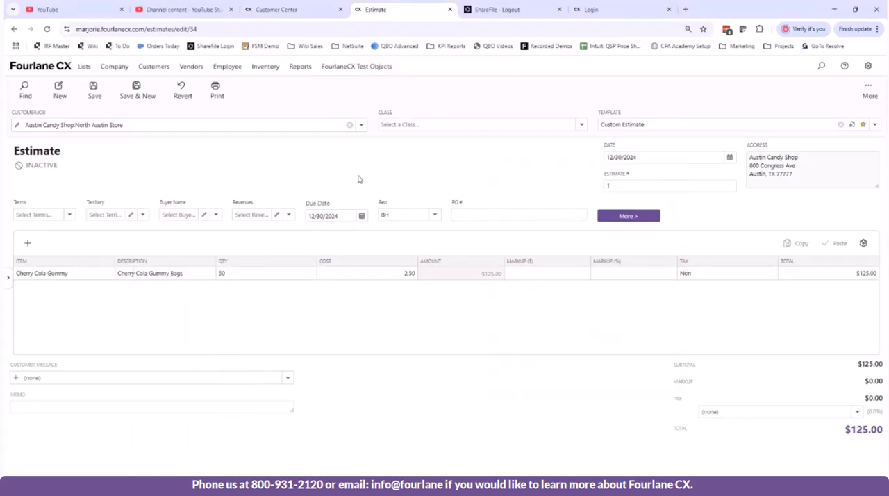